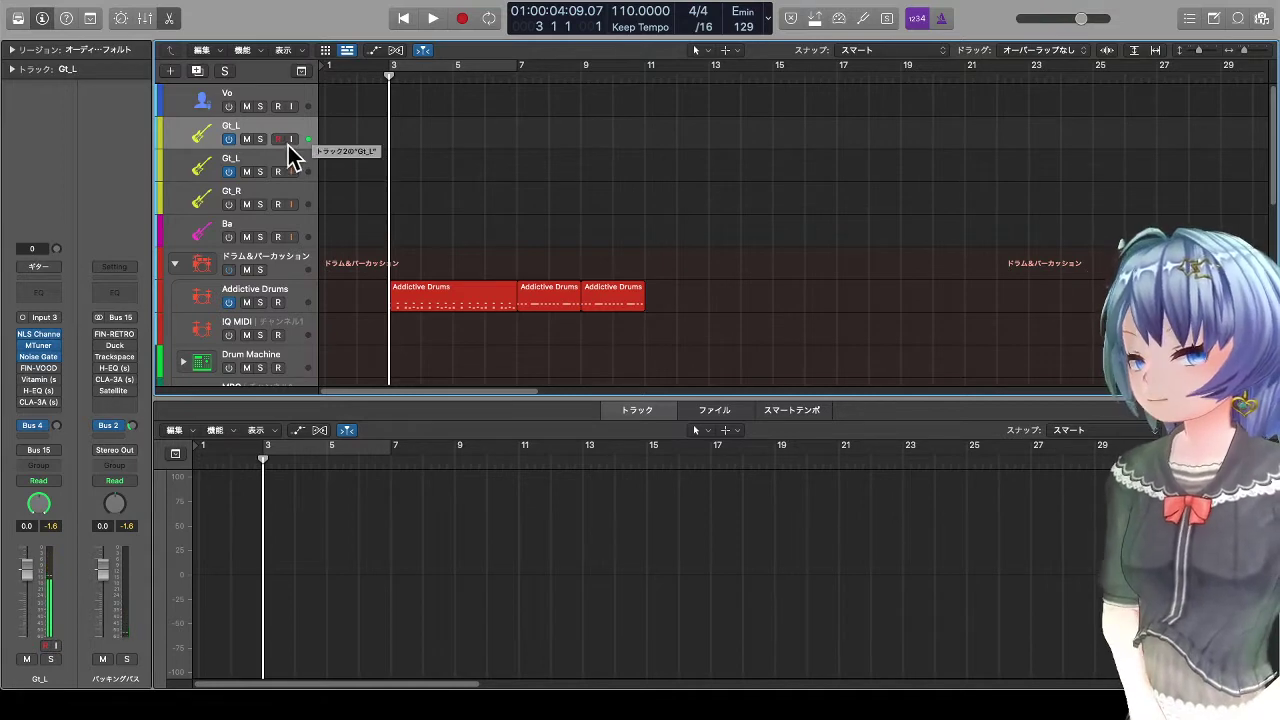
Step: Turn on input monitoring for the first Gt_L track and close the lower track editor
{"action": "left_click", "coordinate": [292, 140]}
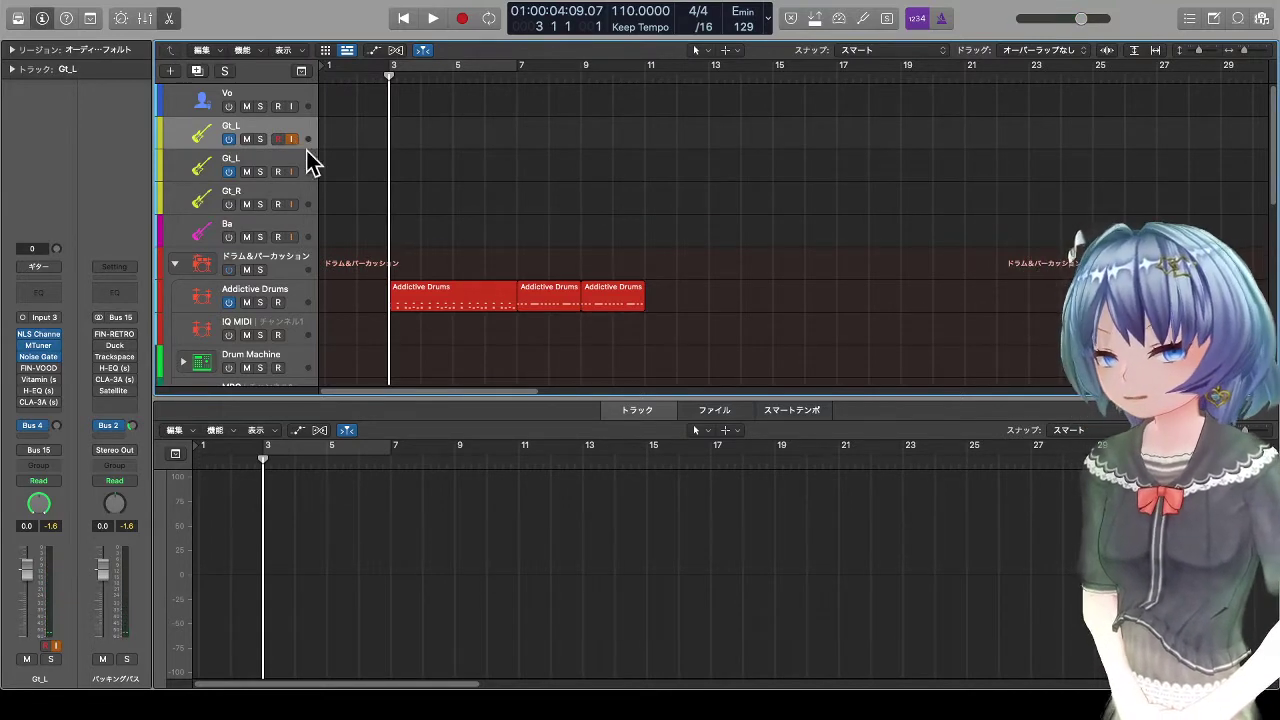
{"action": "left_click", "coordinate": [630, 412]}
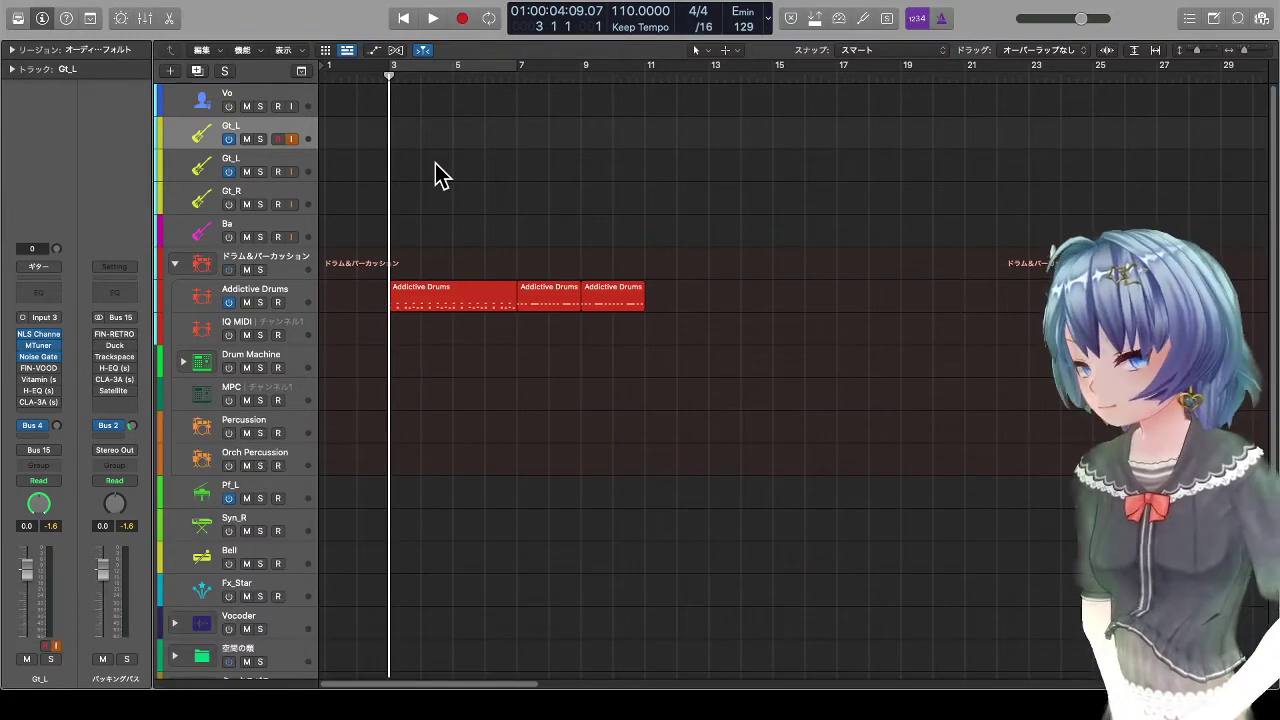
{"action": "key", "text": "r"}
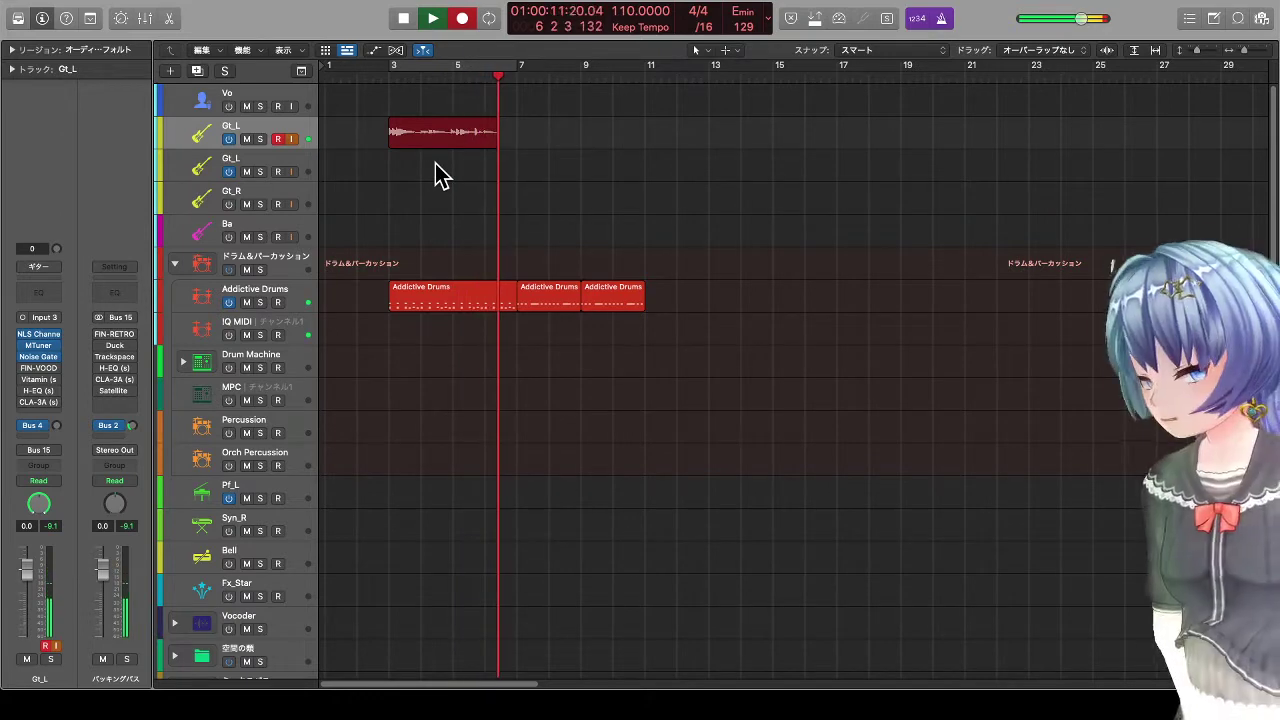
{"action": "key", "text": "space"}
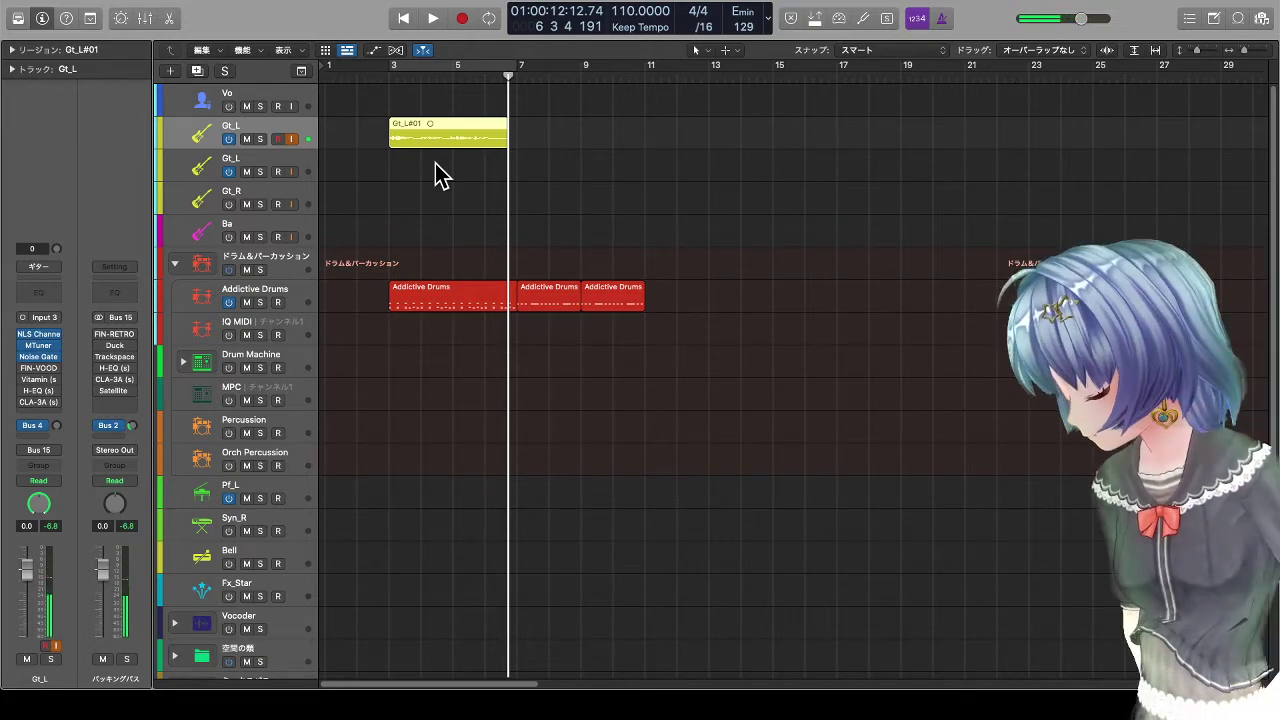
{"action": "key", "text": "Delete"}
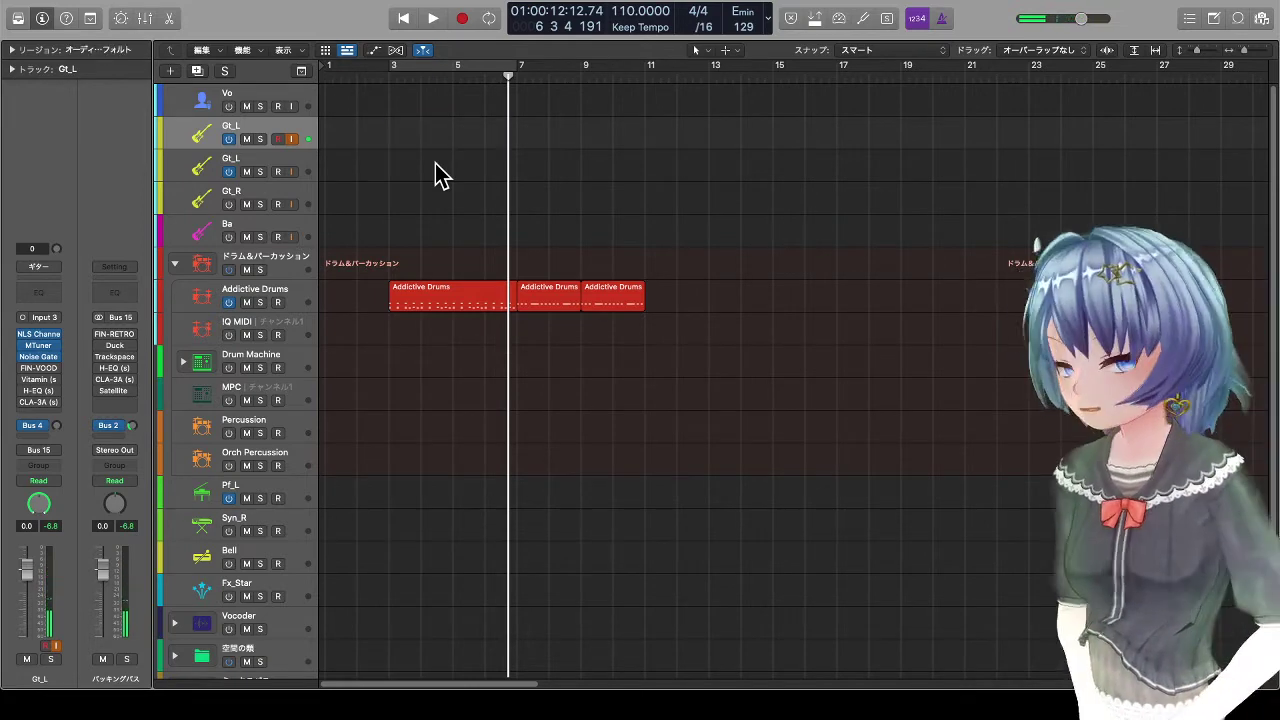
Step: Record a guitar take on the first Gt_L track from bar 3 to about bar 11
{"action": "left_click", "coordinate": [391, 80]}
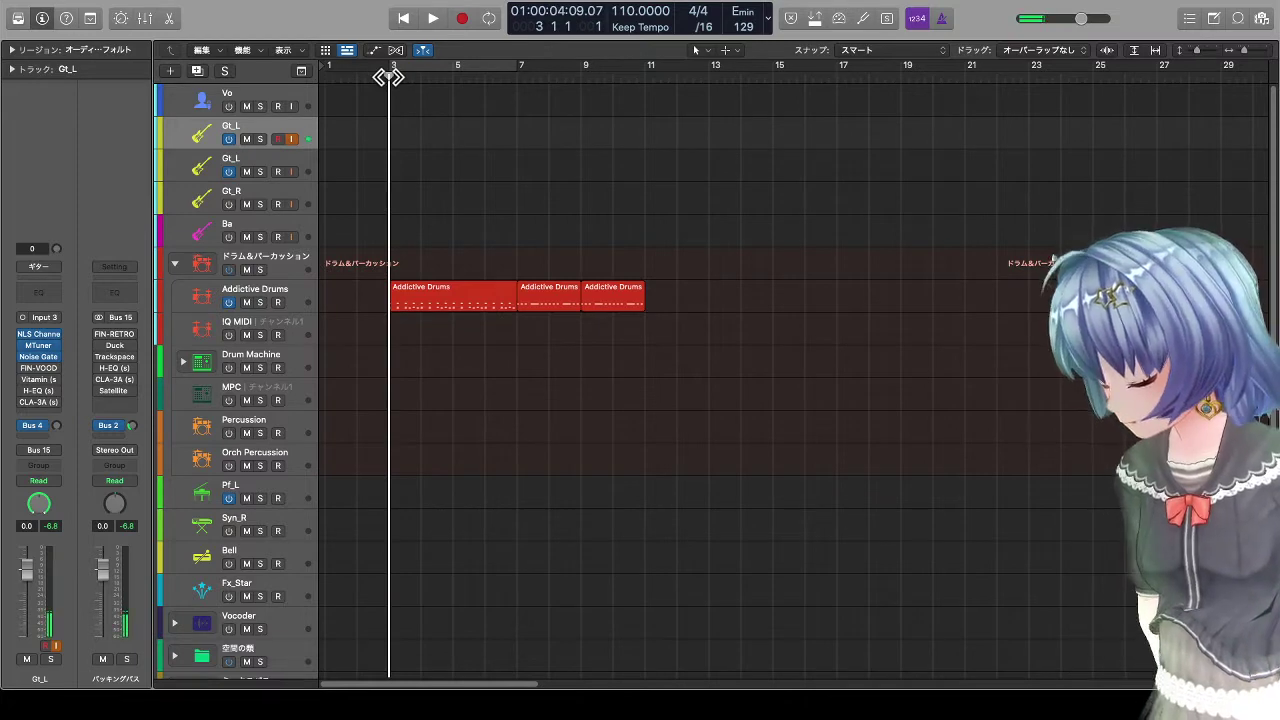
{"action": "key", "text": "r"}
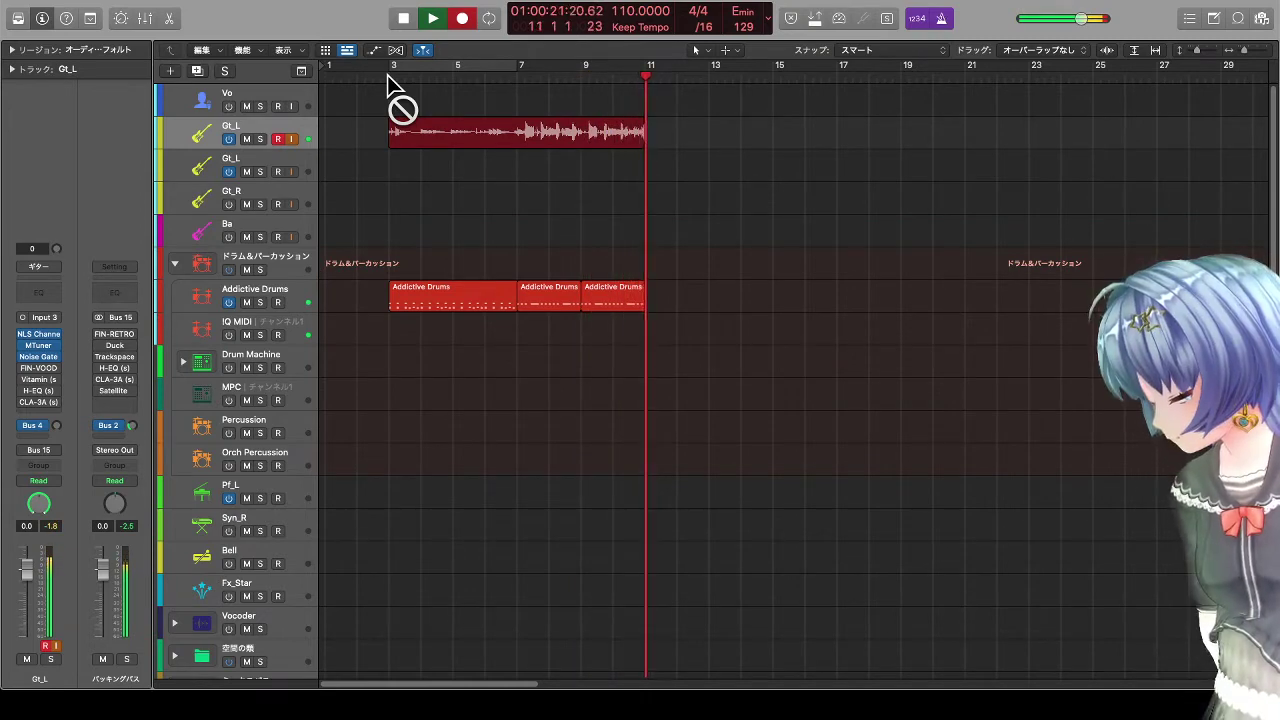
{"action": "key", "text": "space"}
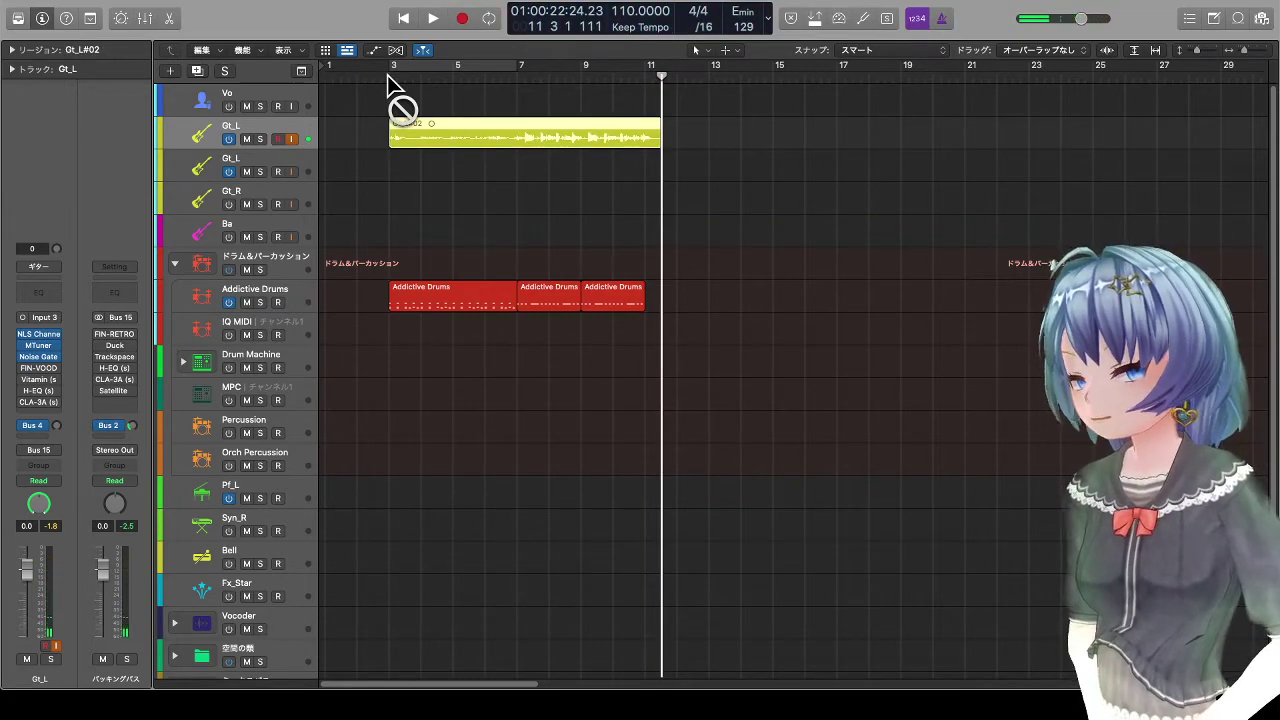
Step: Check the first Gt_L track's NLS Channel settings and play back its recorded take from bar 3
{"action": "left_click", "coordinate": [38, 336]}
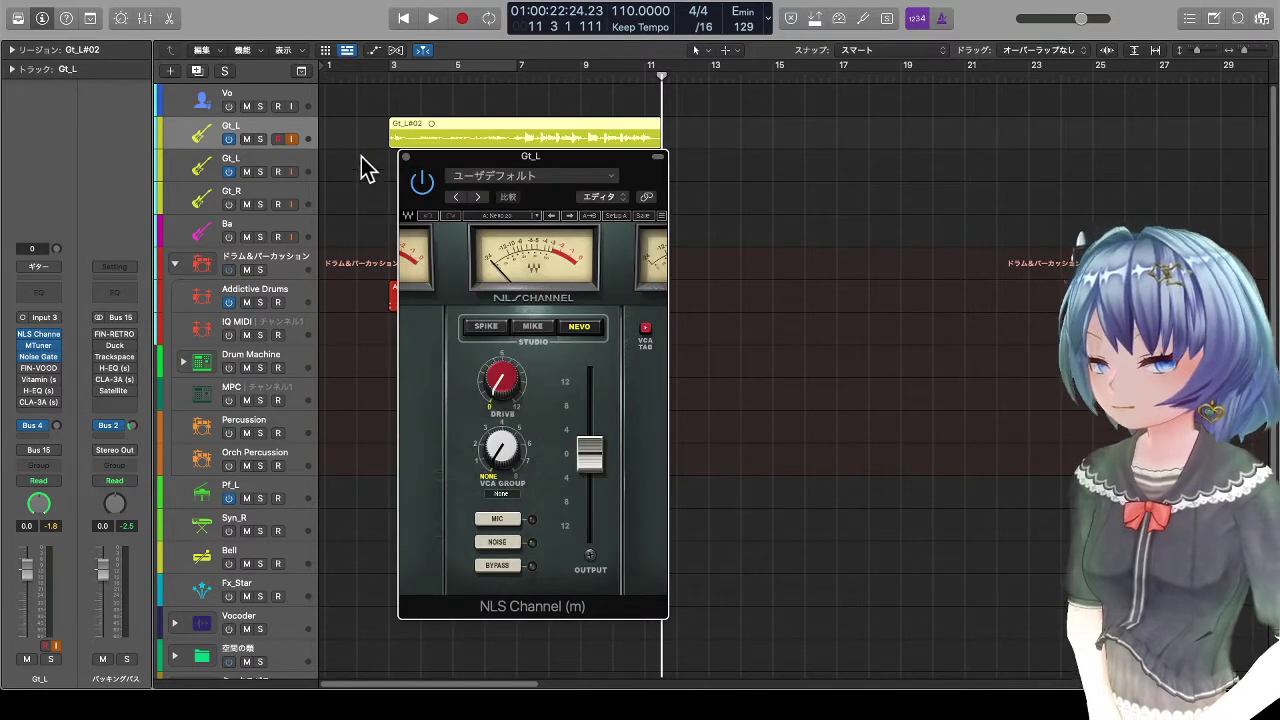
{"action": "left_click", "coordinate": [405, 157]}
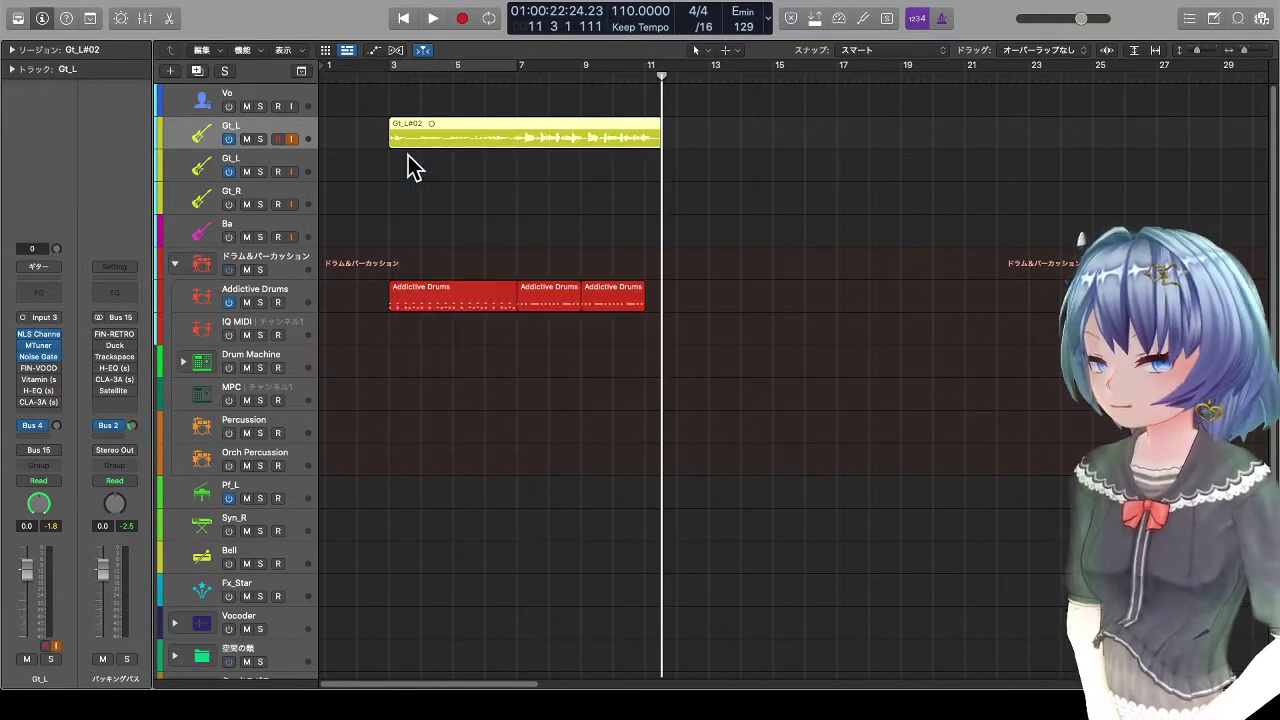
{"action": "double_click", "coordinate": [388, 72]}
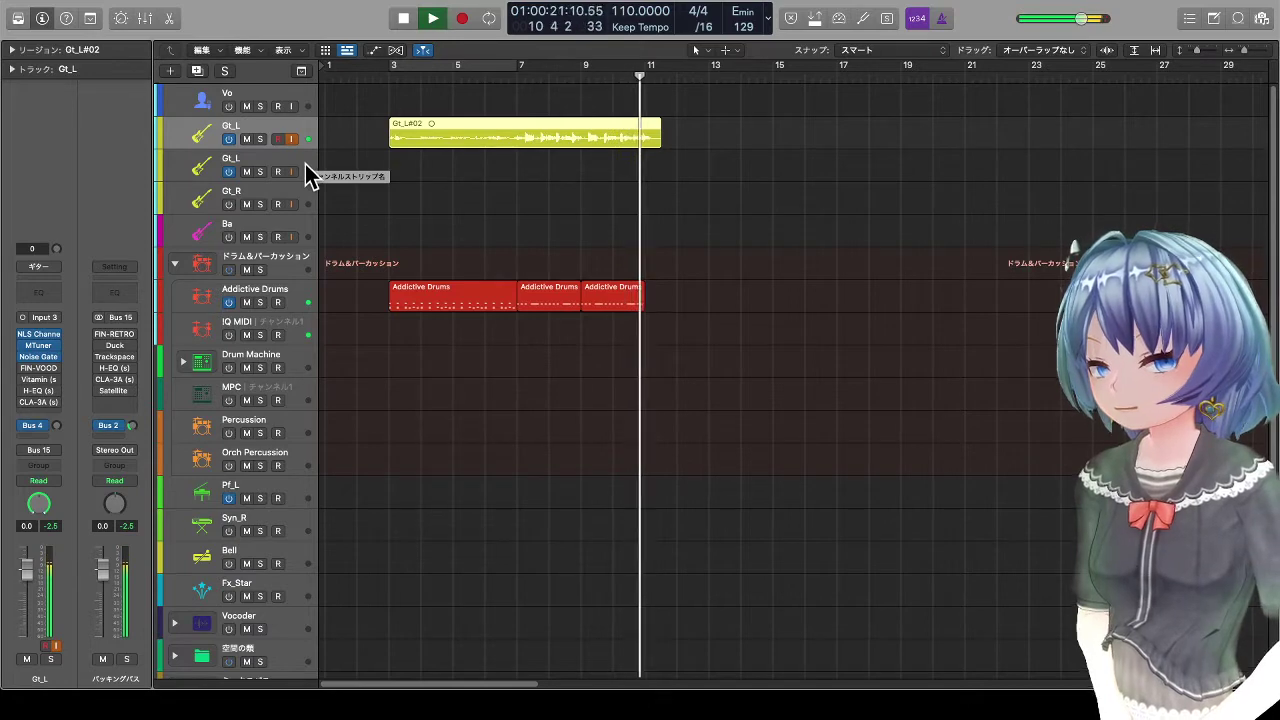
{"action": "key", "text": "space"}
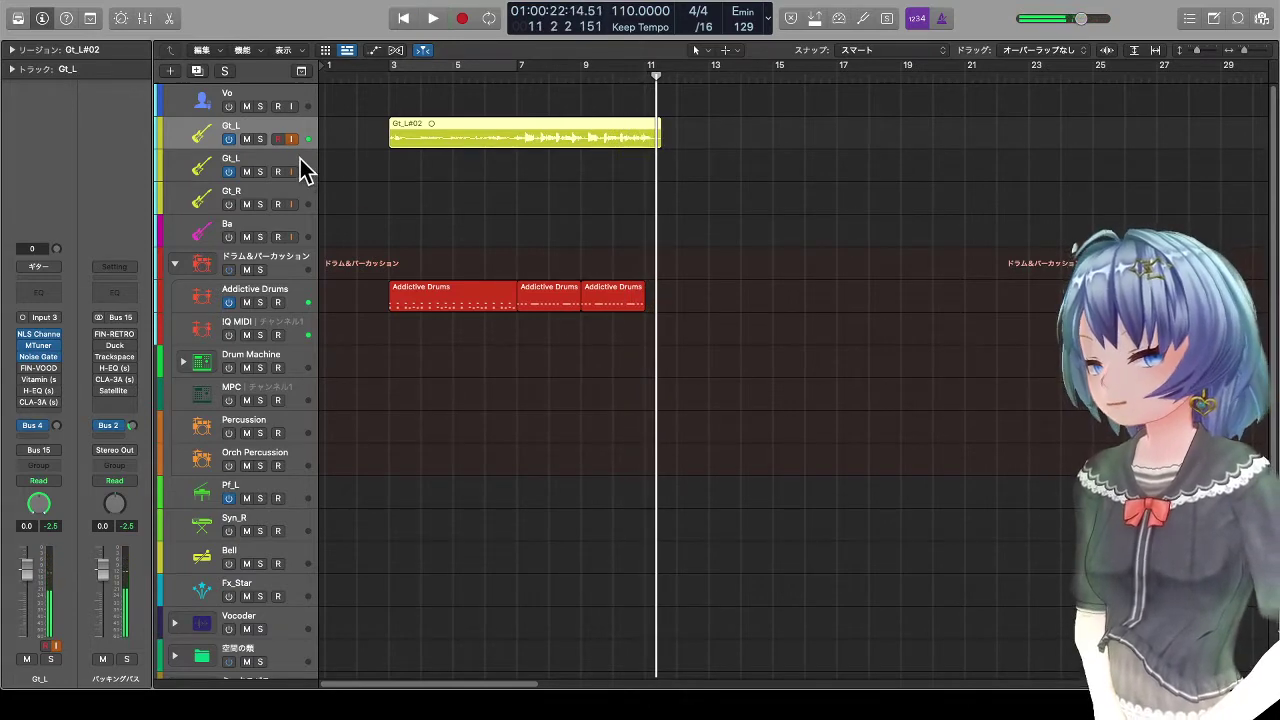
Step: Record another guitar take on the second Gt_L track from bar 3 to about bar 11
{"action": "left_click", "coordinate": [300, 160]}
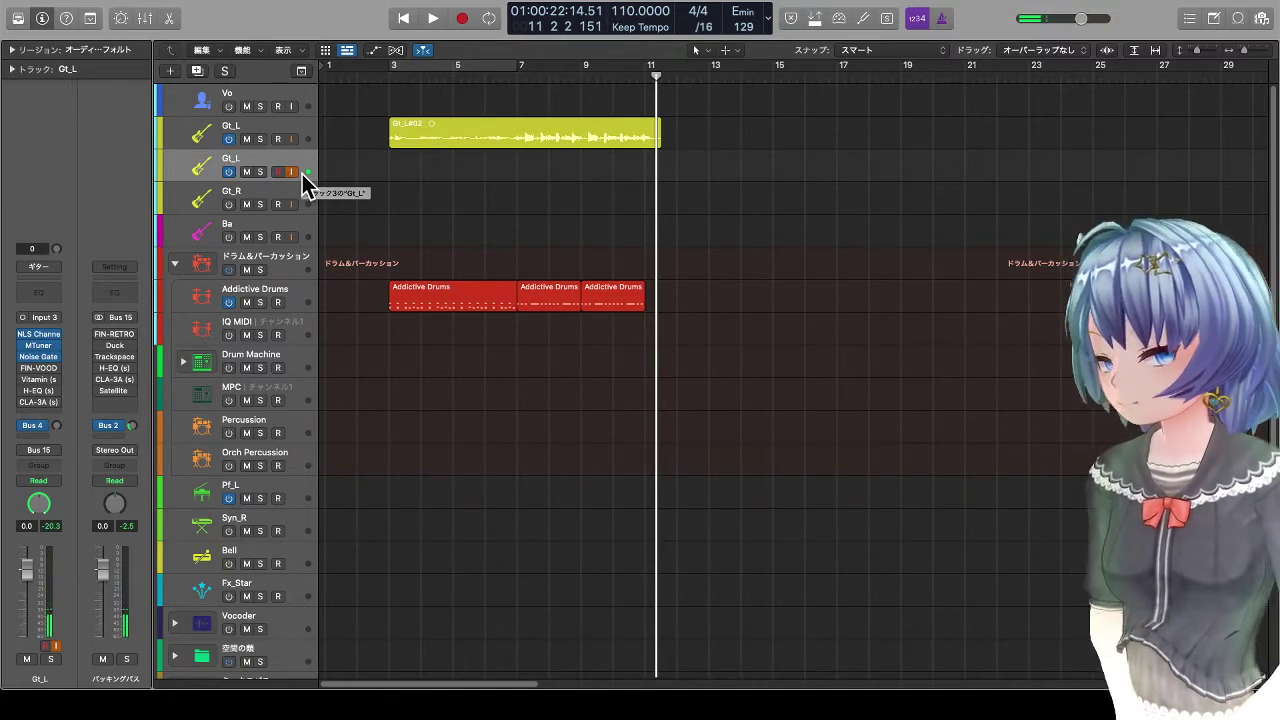
{"action": "left_click", "coordinate": [390, 78]}
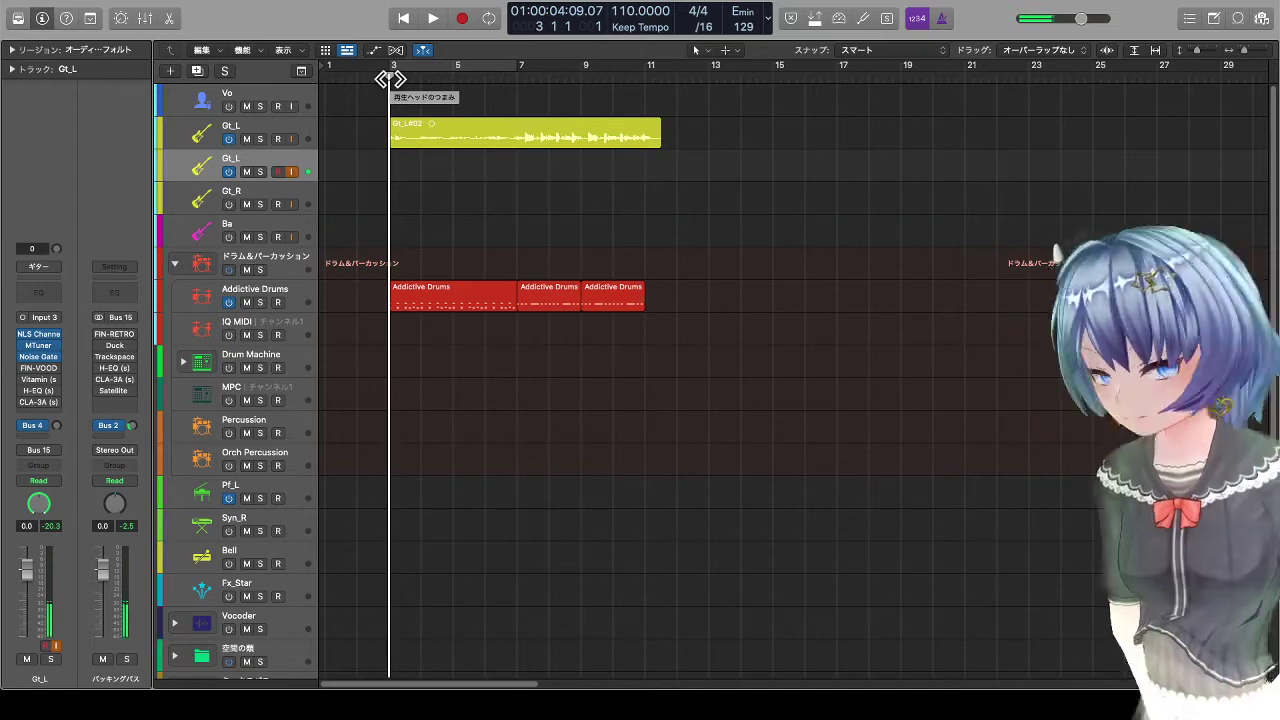
{"action": "key", "text": "r"}
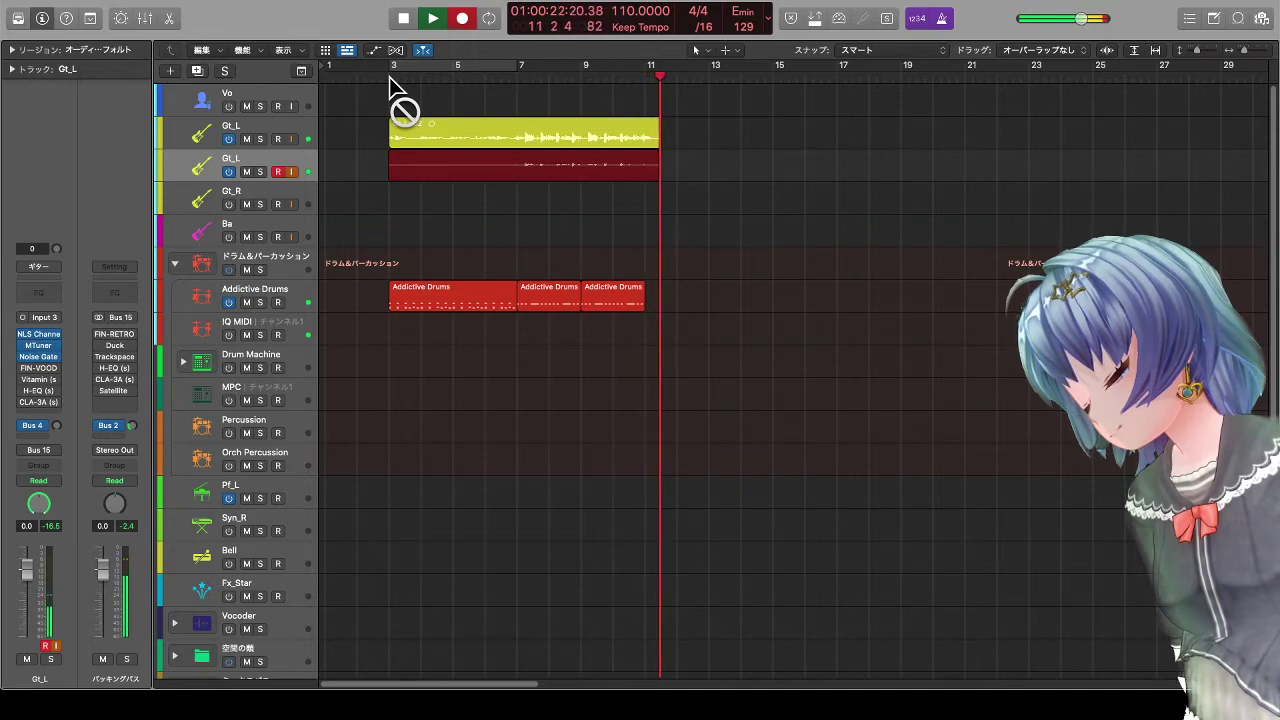
{"action": "key", "text": "space"}
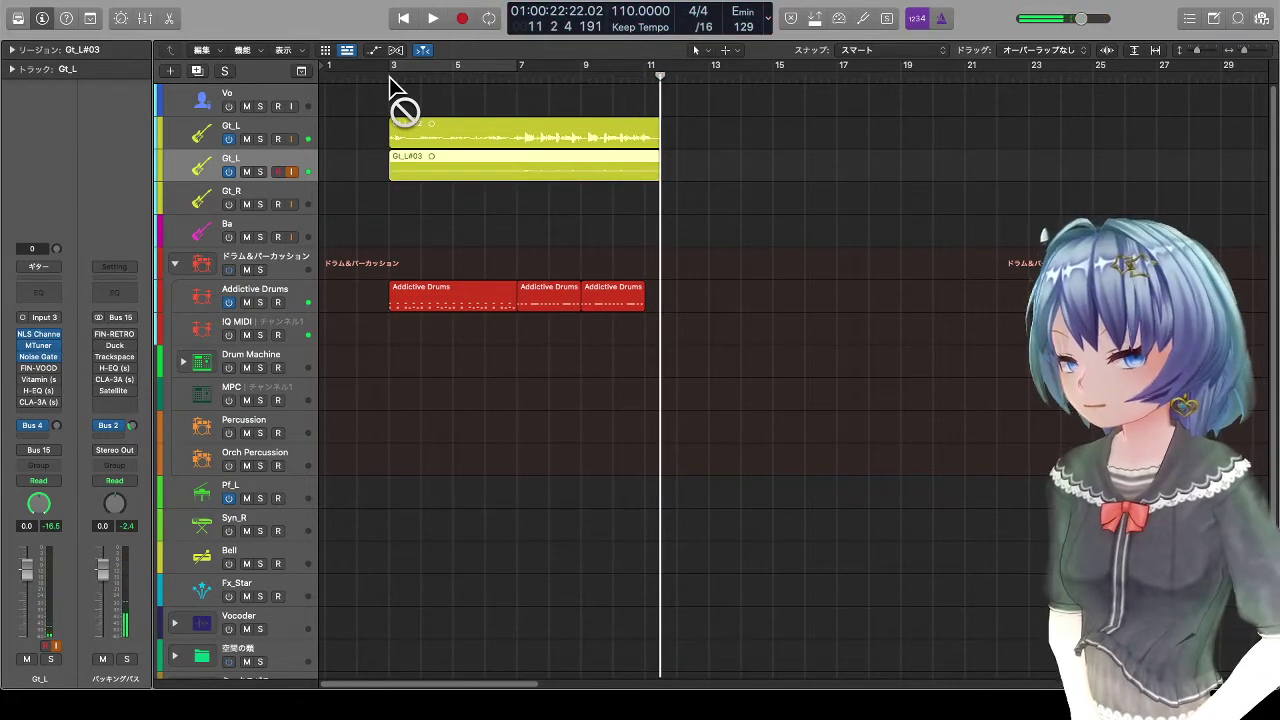
Step: Raise the NLS Channel output on the second Gt_L track to about 12 while playing its take soloed from bar 3
{"action": "left_click", "coordinate": [260, 171]}
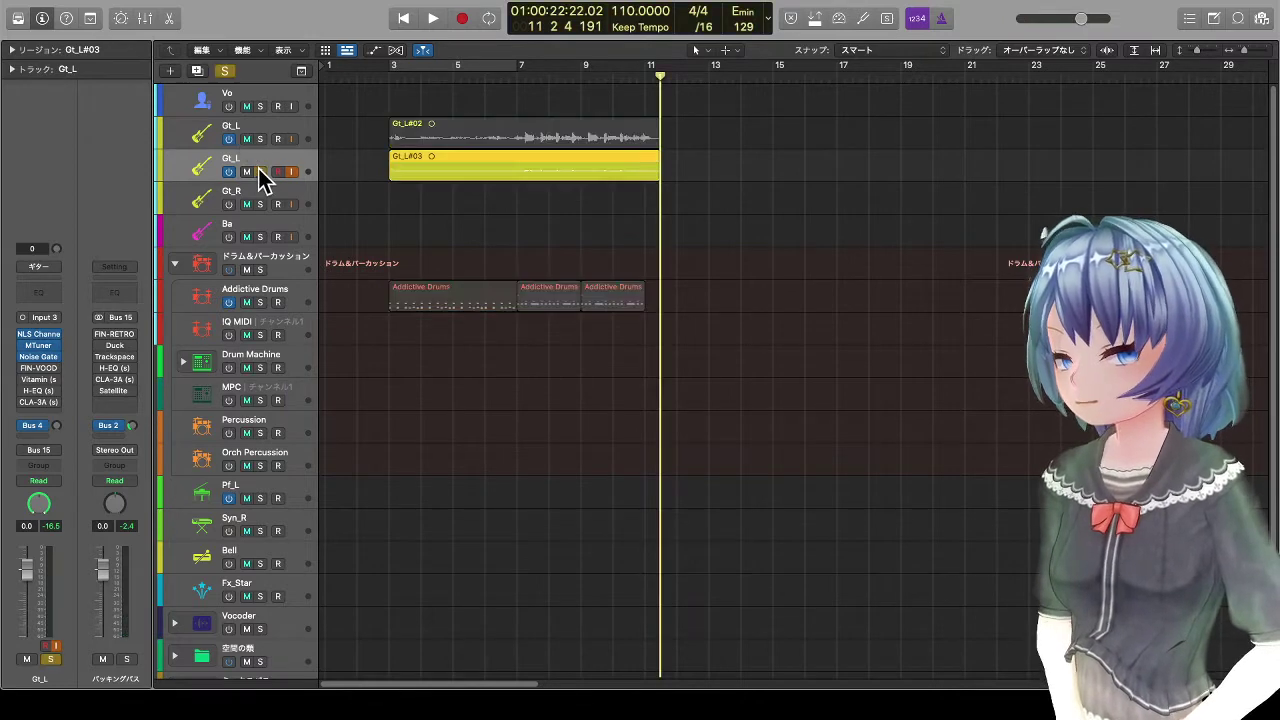
{"action": "left_click", "coordinate": [389, 79]}
{"action": "key", "text": "space"}
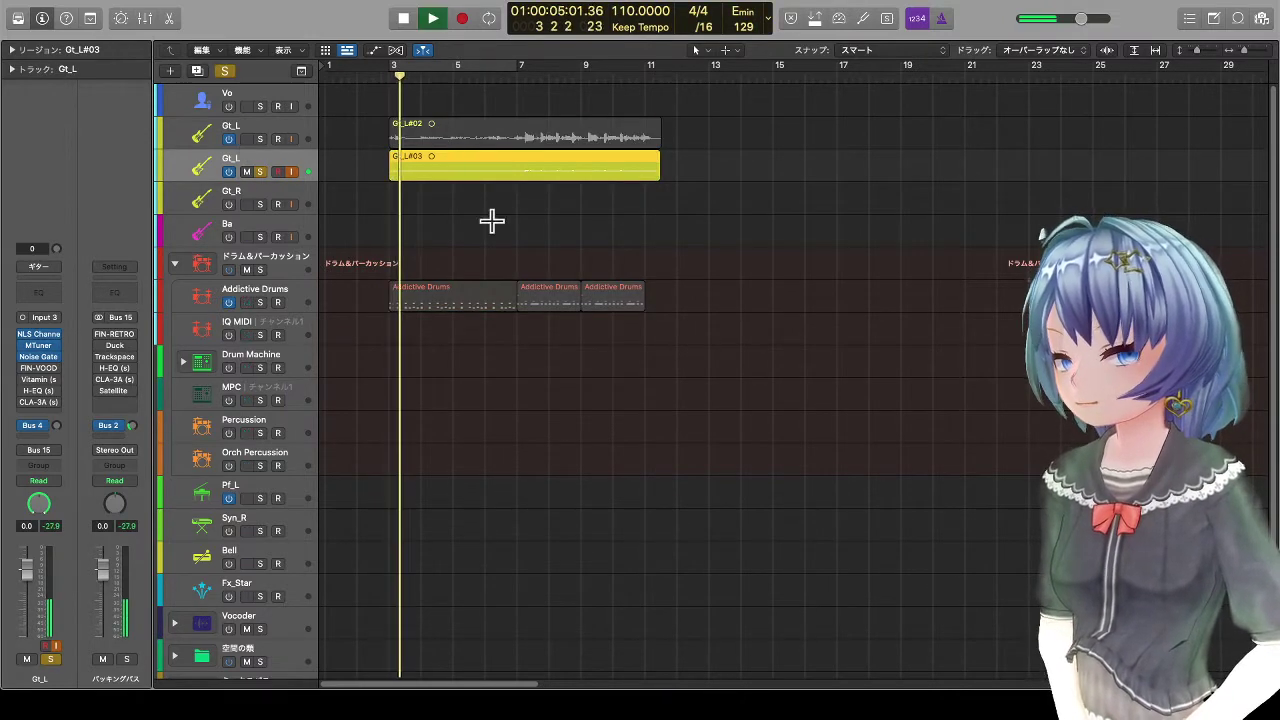
{"action": "left_click", "coordinate": [38, 334]}
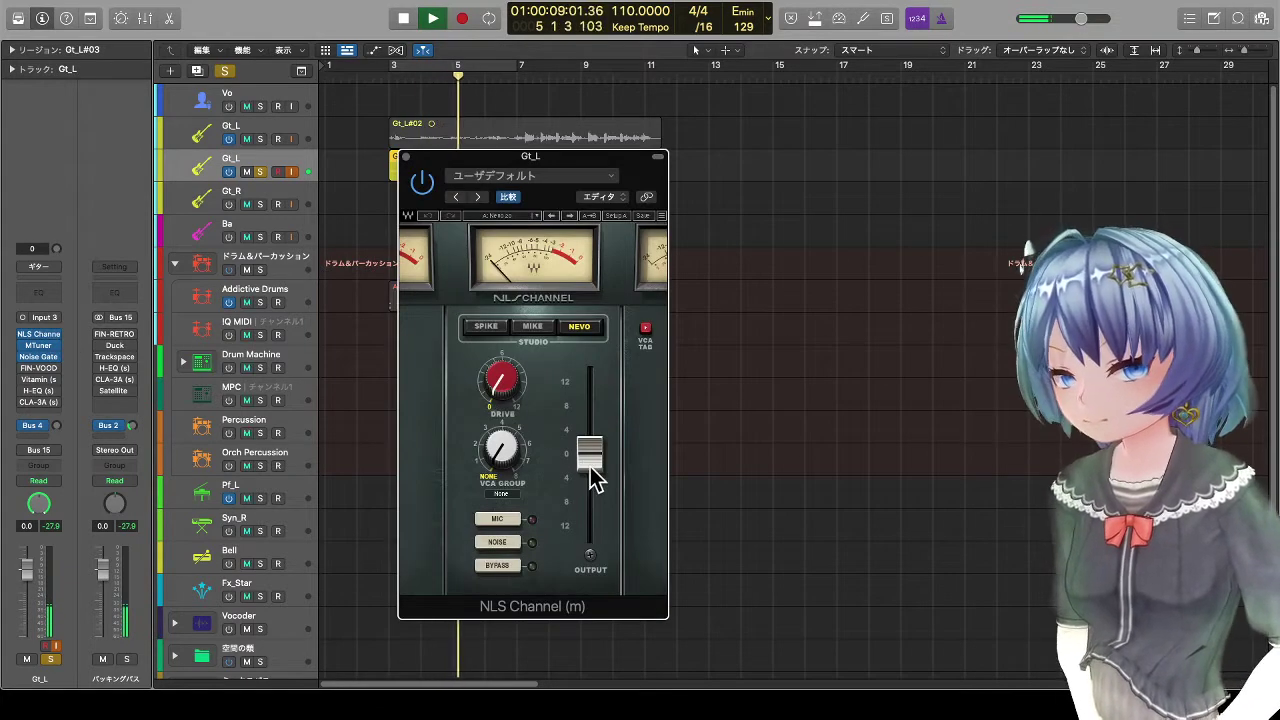
{"action": "left_click_drag", "start_coordinate": [590, 450], "coordinate": [590, 381]}
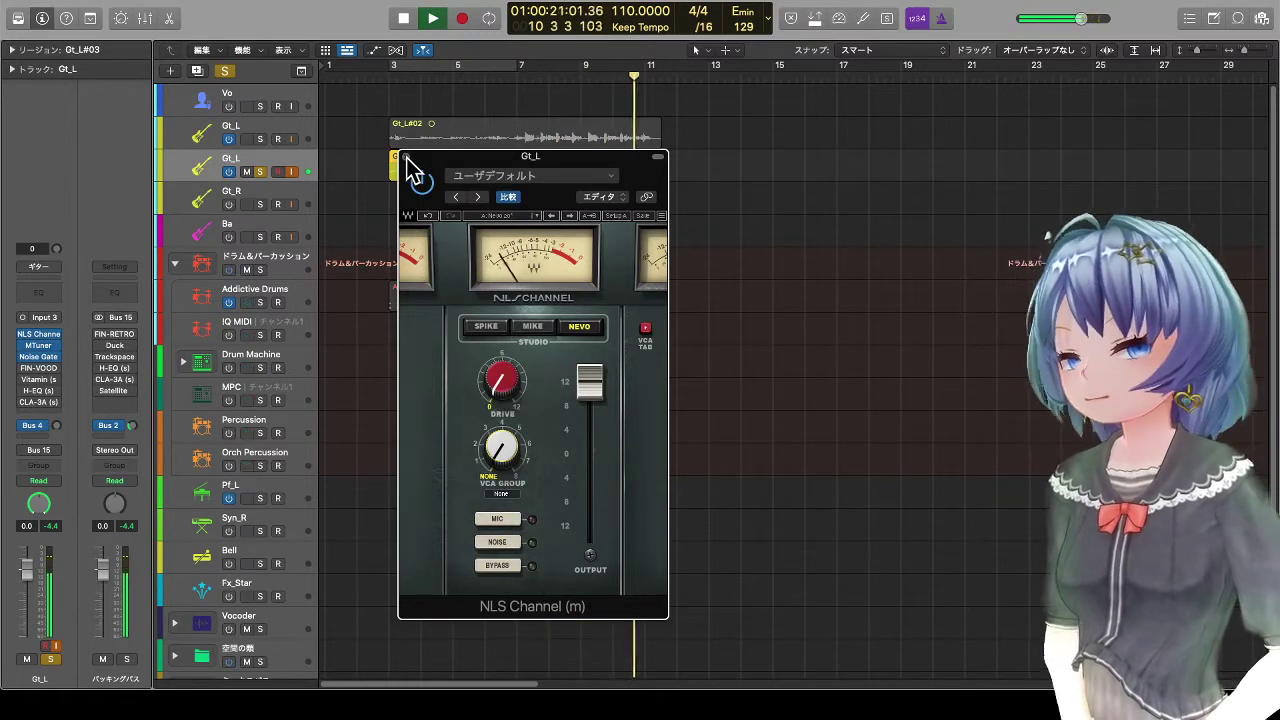
{"action": "key", "text": "space"}
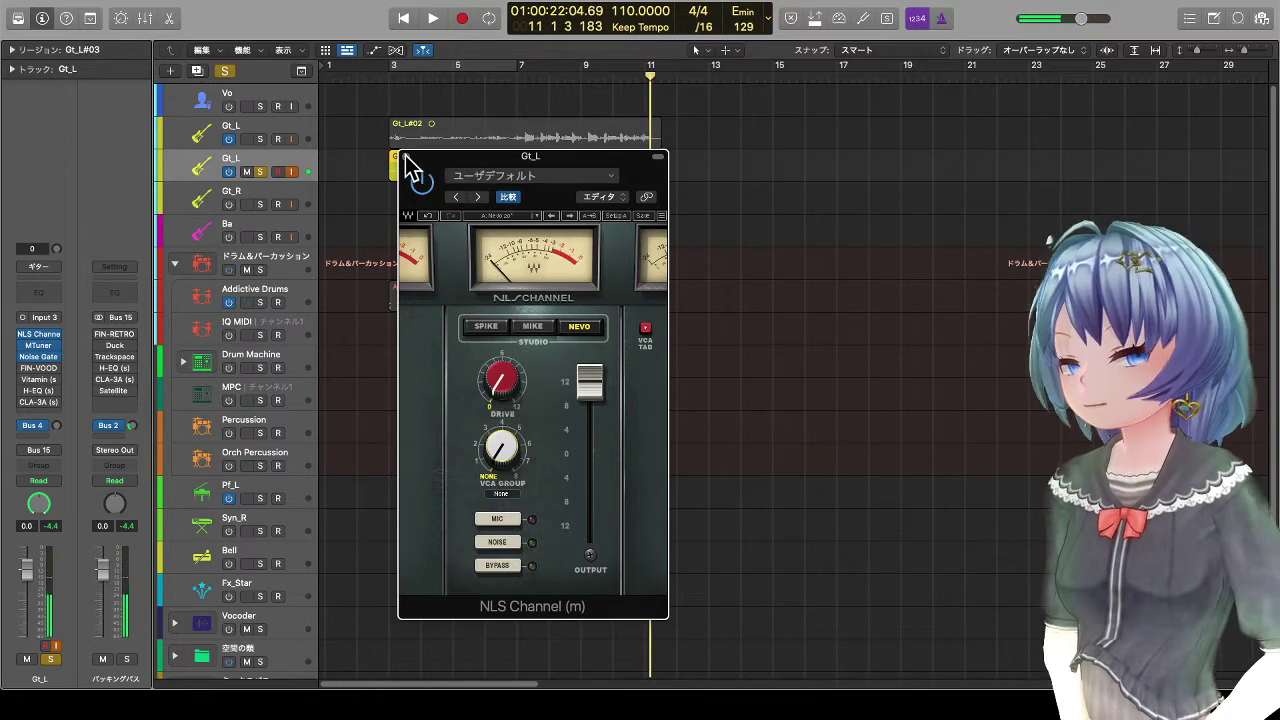
{"action": "left_click", "coordinate": [405, 157]}
{"action": "left_click", "coordinate": [261, 172]}
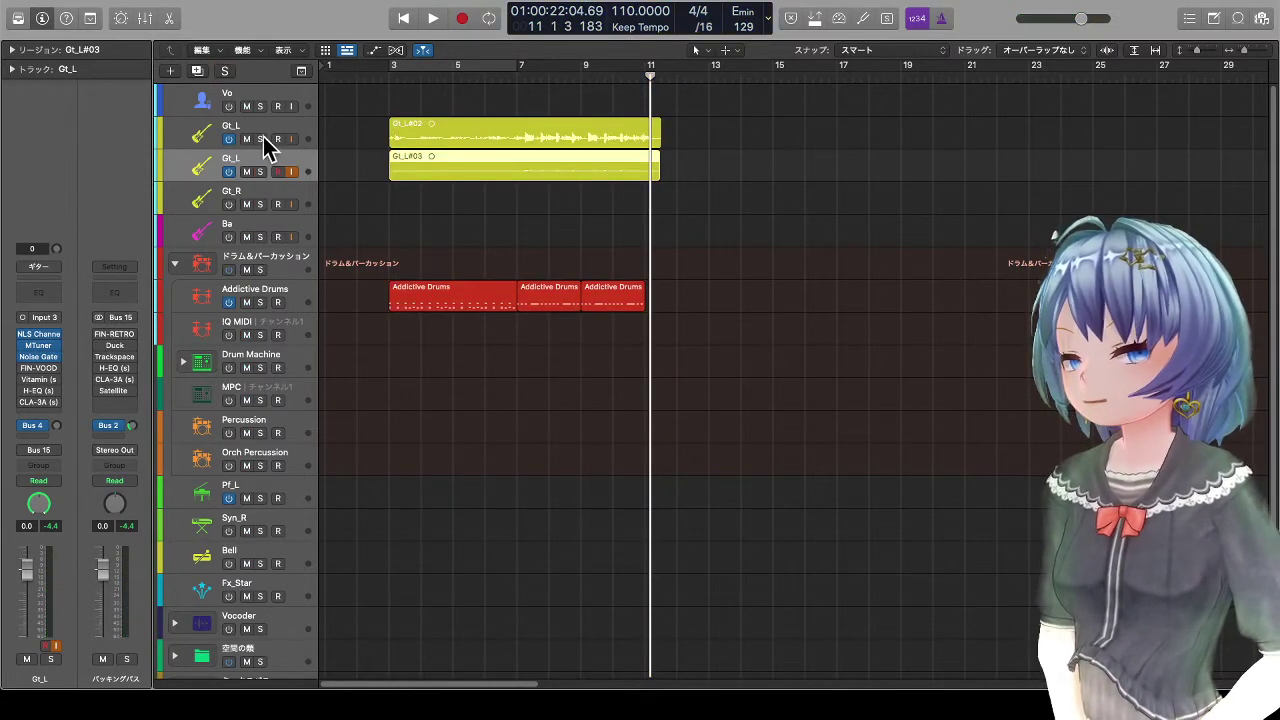
Step: Compare the two Gt_L takes by soloing the first track and the second track in turn and playing them from bar 3
{"action": "left_click", "coordinate": [261, 139]}
{"action": "left_click", "coordinate": [391, 74]}
{"action": "key", "text": "space"}
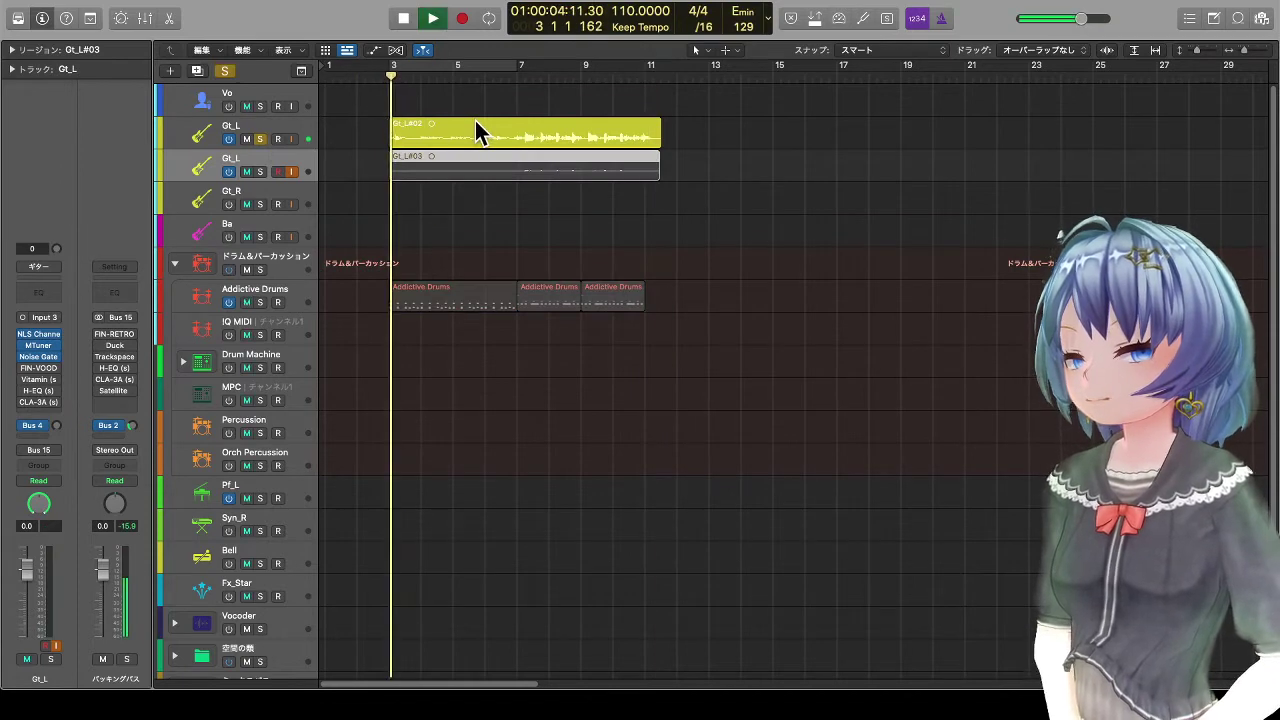
{"action": "key", "text": "space"}
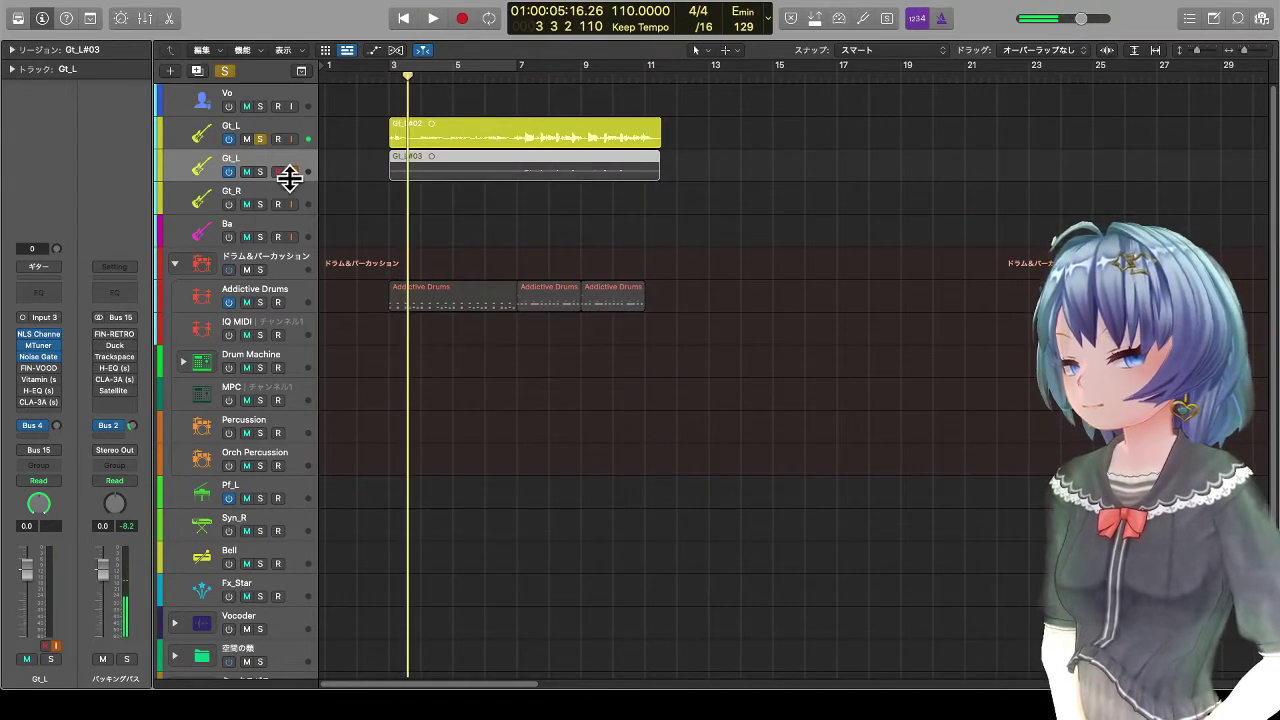
{"action": "key", "text": "space"}
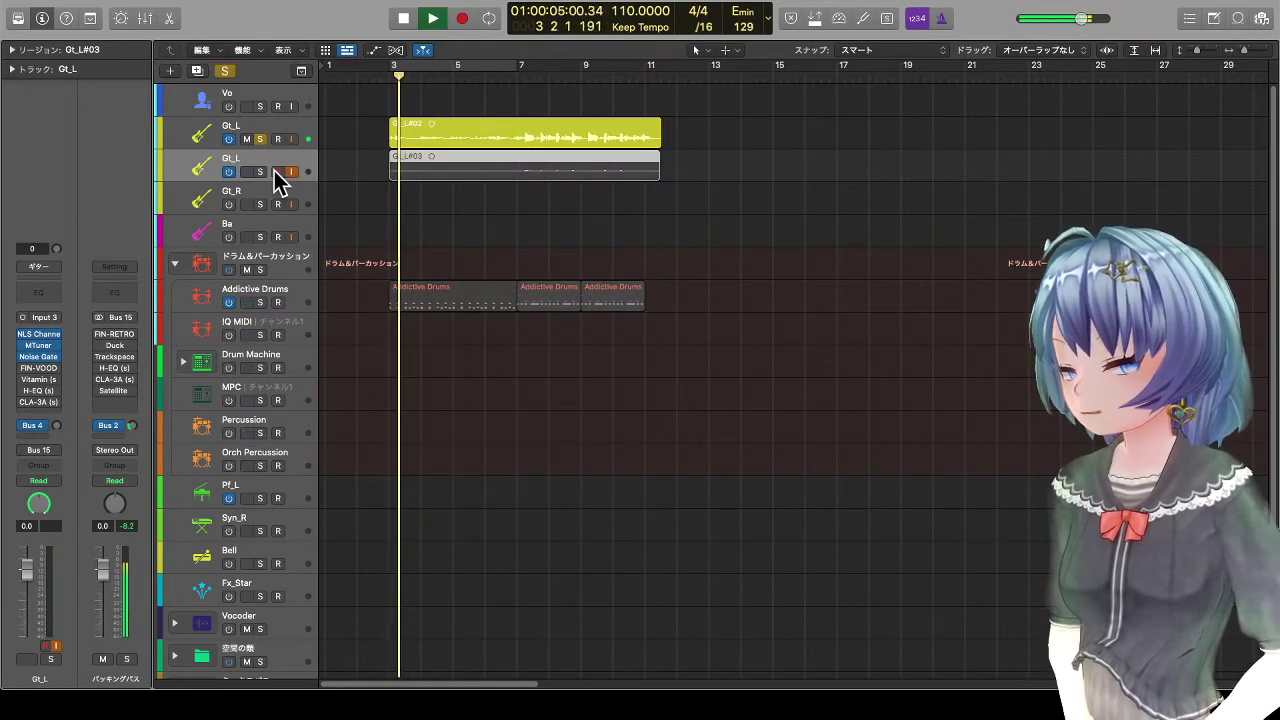
{"action": "left_click", "coordinate": [259, 139]}
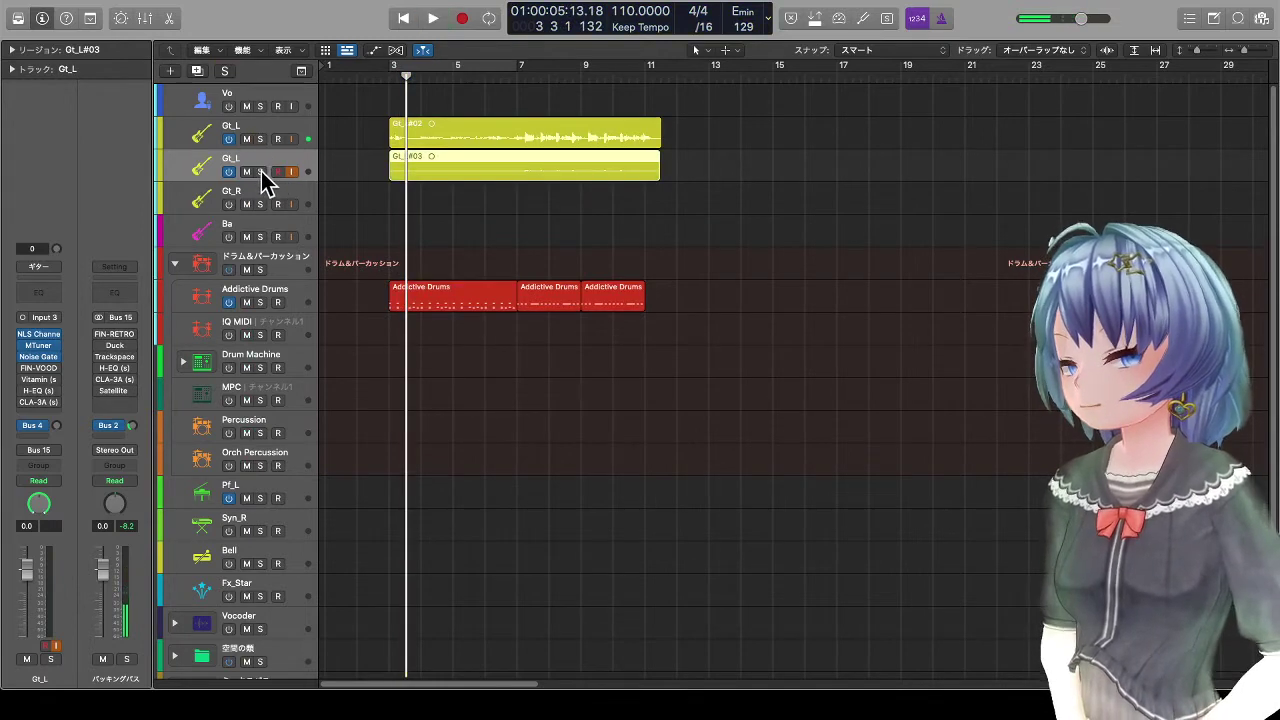
{"action": "left_click", "coordinate": [261, 171]}
{"action": "key", "text": "space"}
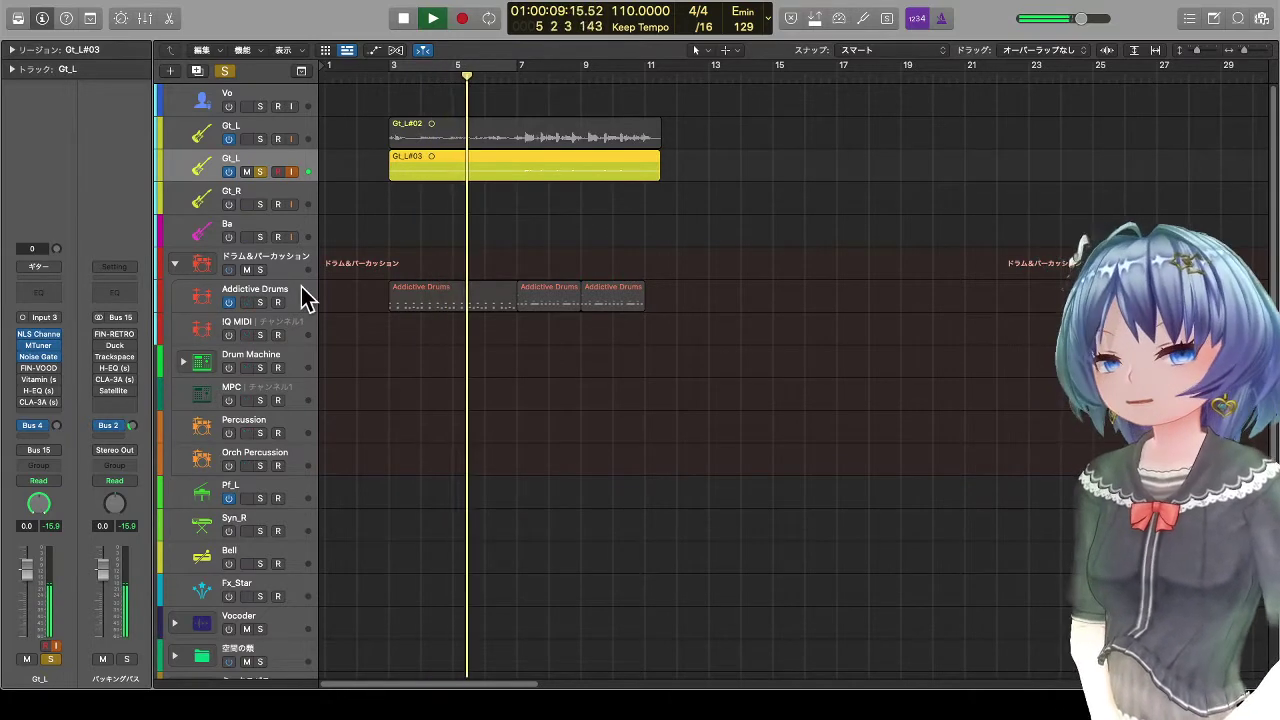
{"action": "key", "text": "space"}
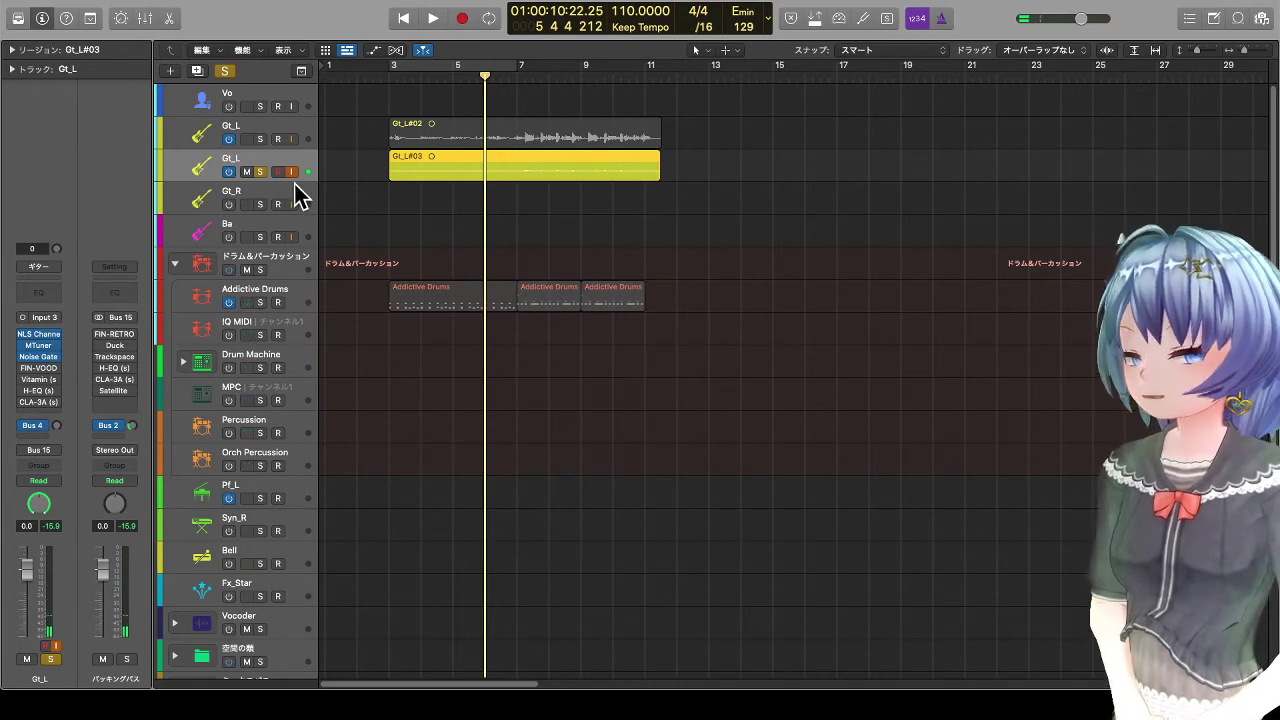
{"action": "left_click", "coordinate": [261, 172]}
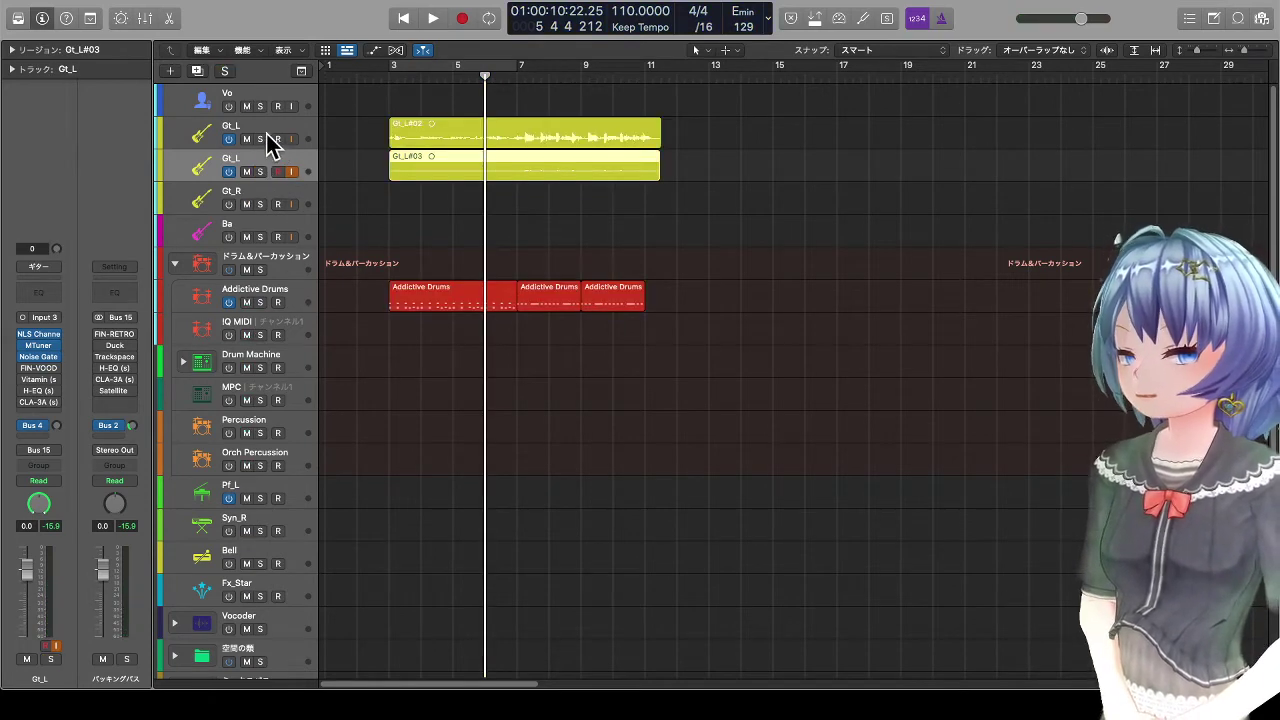
Step: Listen to longer soloed passages of the first Gt_L take and the second Gt_L take, leaving the second track soloed
{"action": "left_click", "coordinate": [261, 139]}
{"action": "key", "text": "shift+Return"}
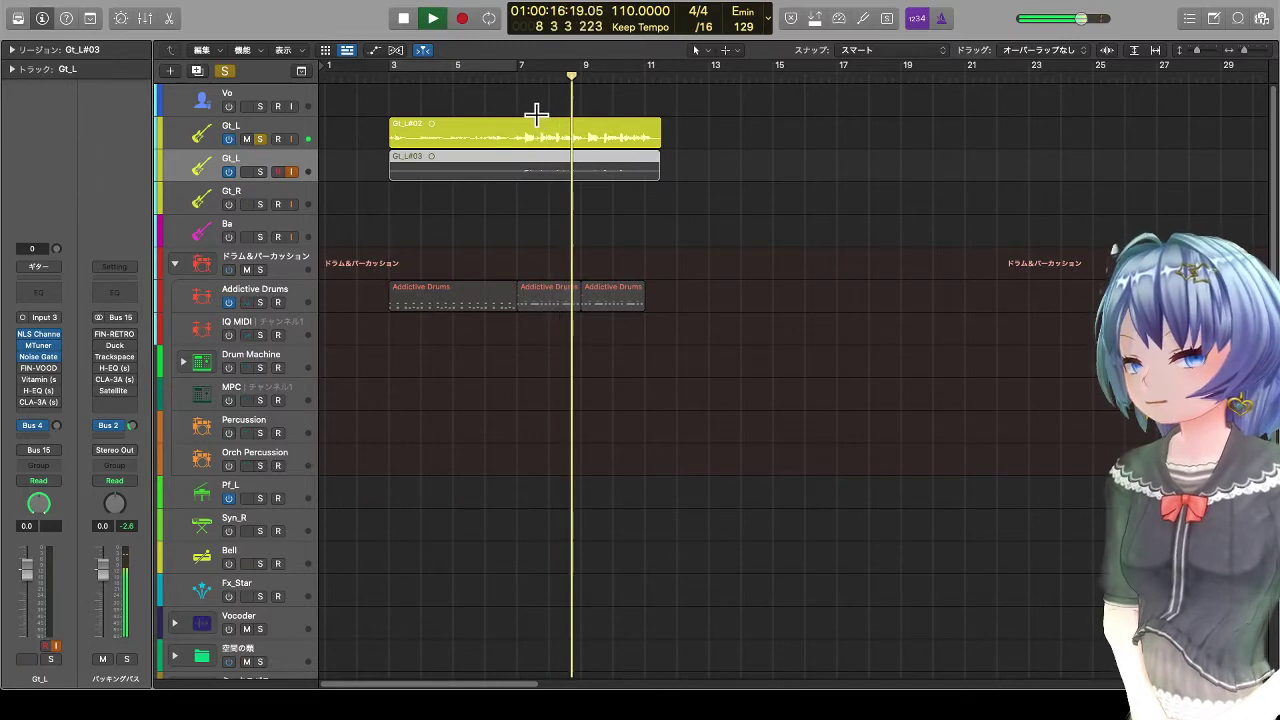
{"action": "key", "text": "space"}
{"action": "left_click", "coordinate": [260, 139]}
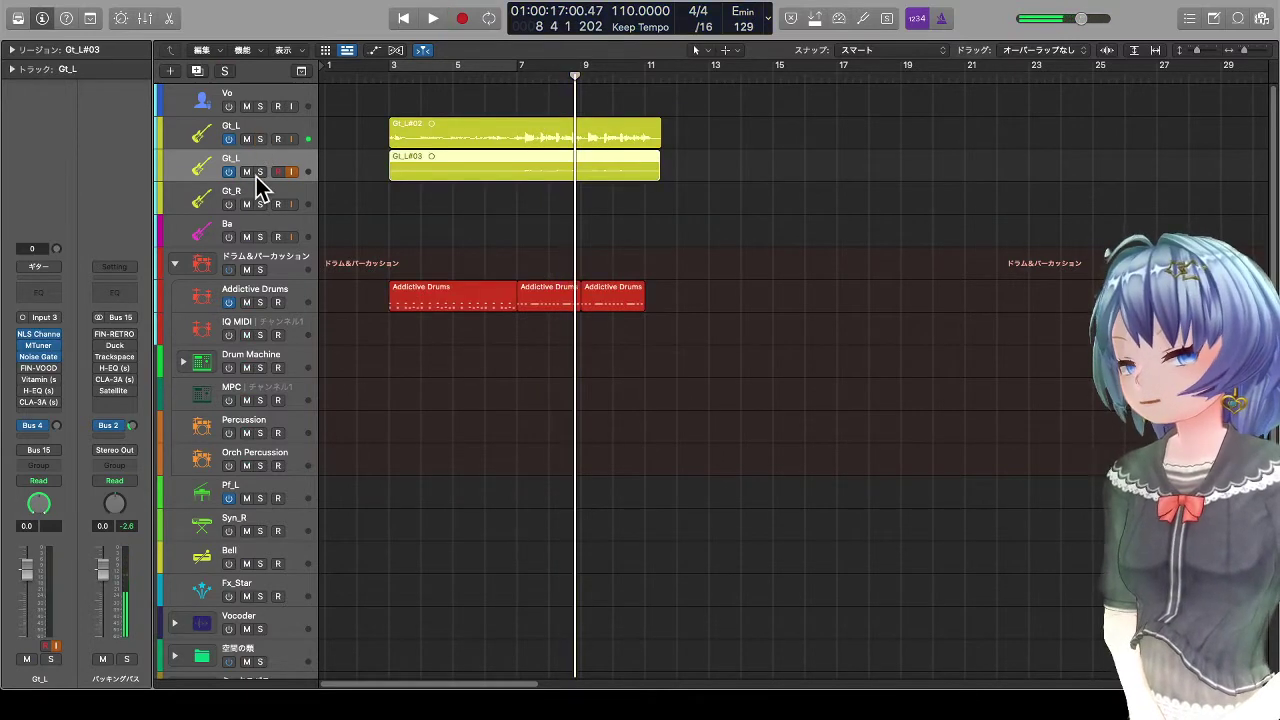
{"action": "left_click", "coordinate": [260, 172]}
{"action": "key", "text": "shift+space"}
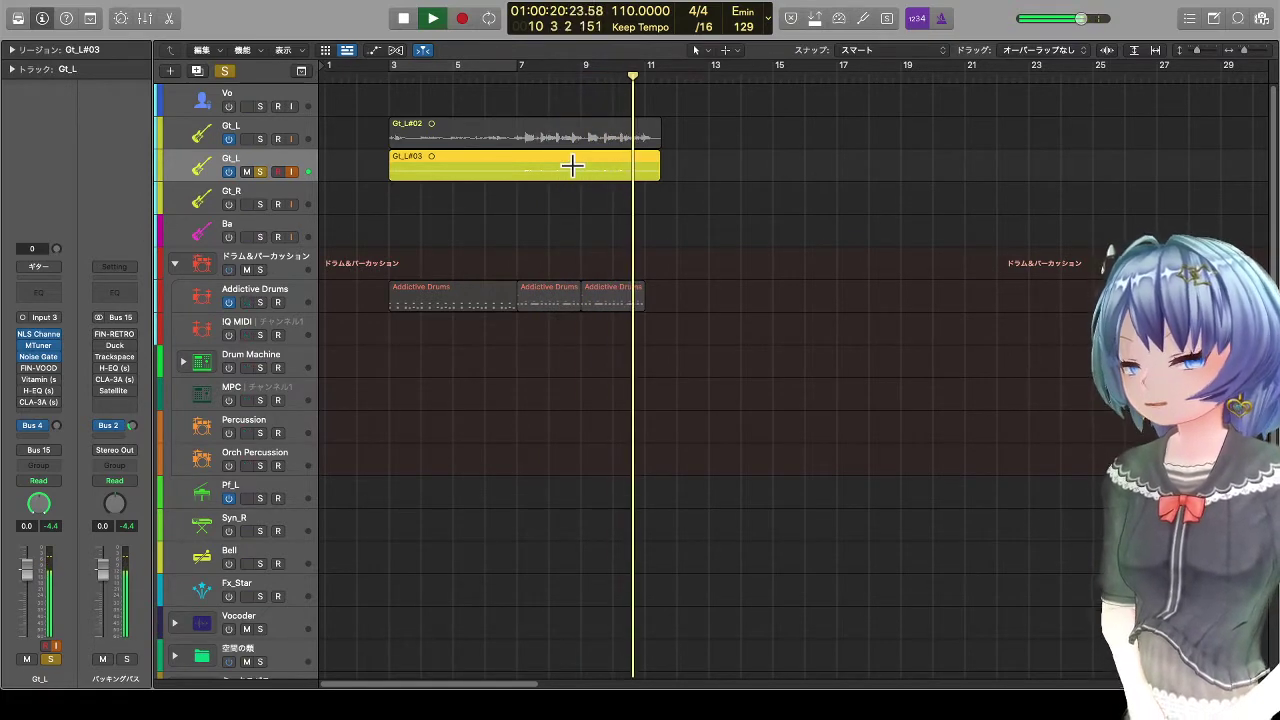
{"action": "key", "text": "space"}
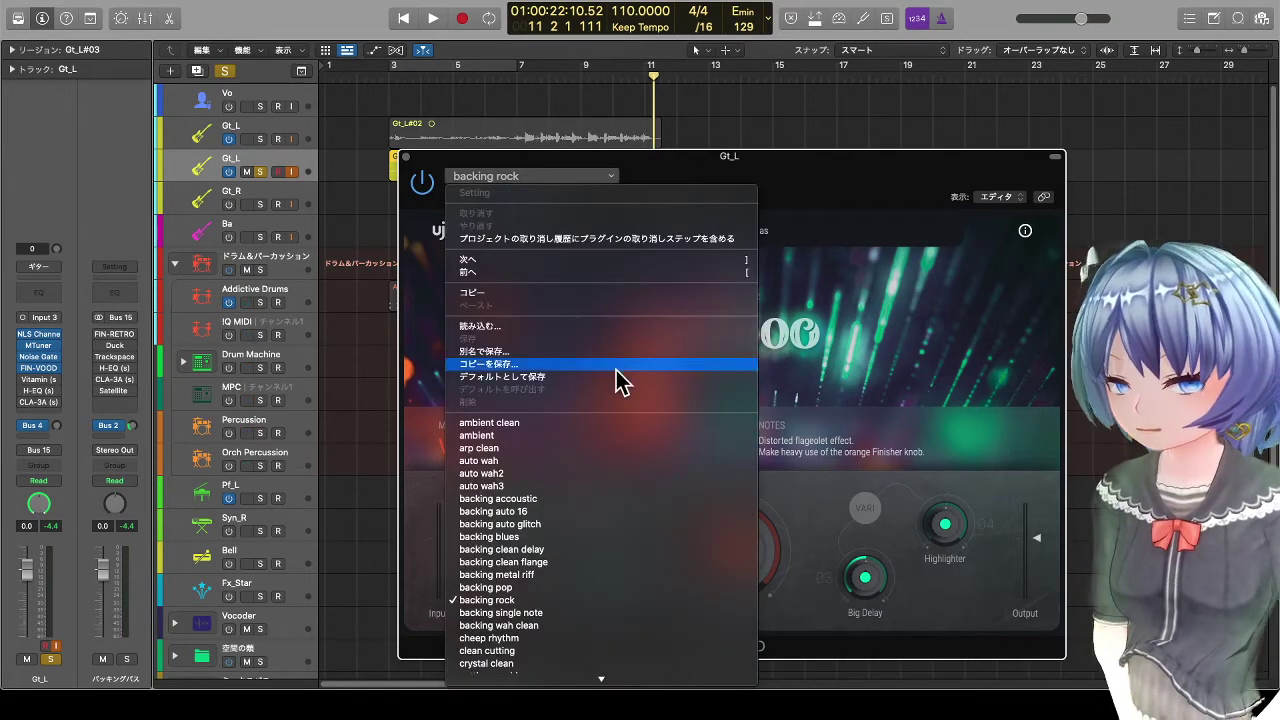
Step: Load the lead hi gain preset in the FIN-VOOD plug-in on the second Gt_L track
{"action": "scroll", "coordinate": [604, 622], "scroll_direction": "down", "scroll_amount": 5}
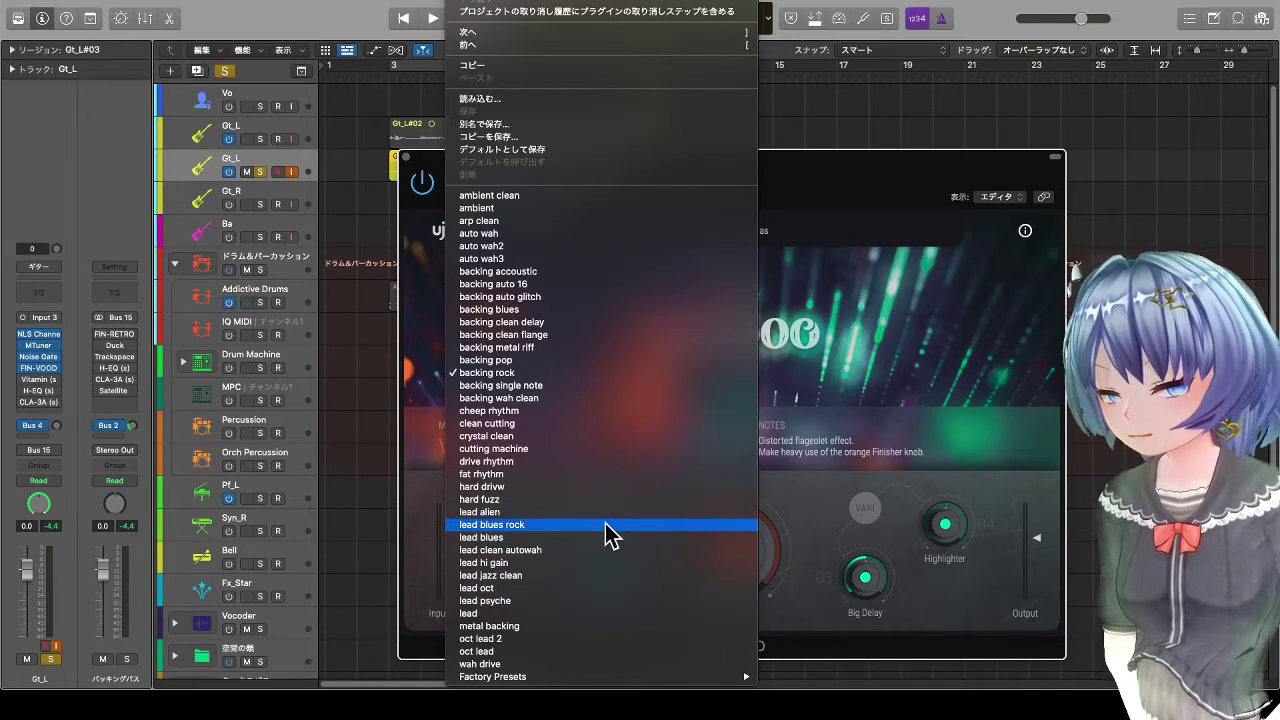
{"action": "left_click", "coordinate": [609, 562]}
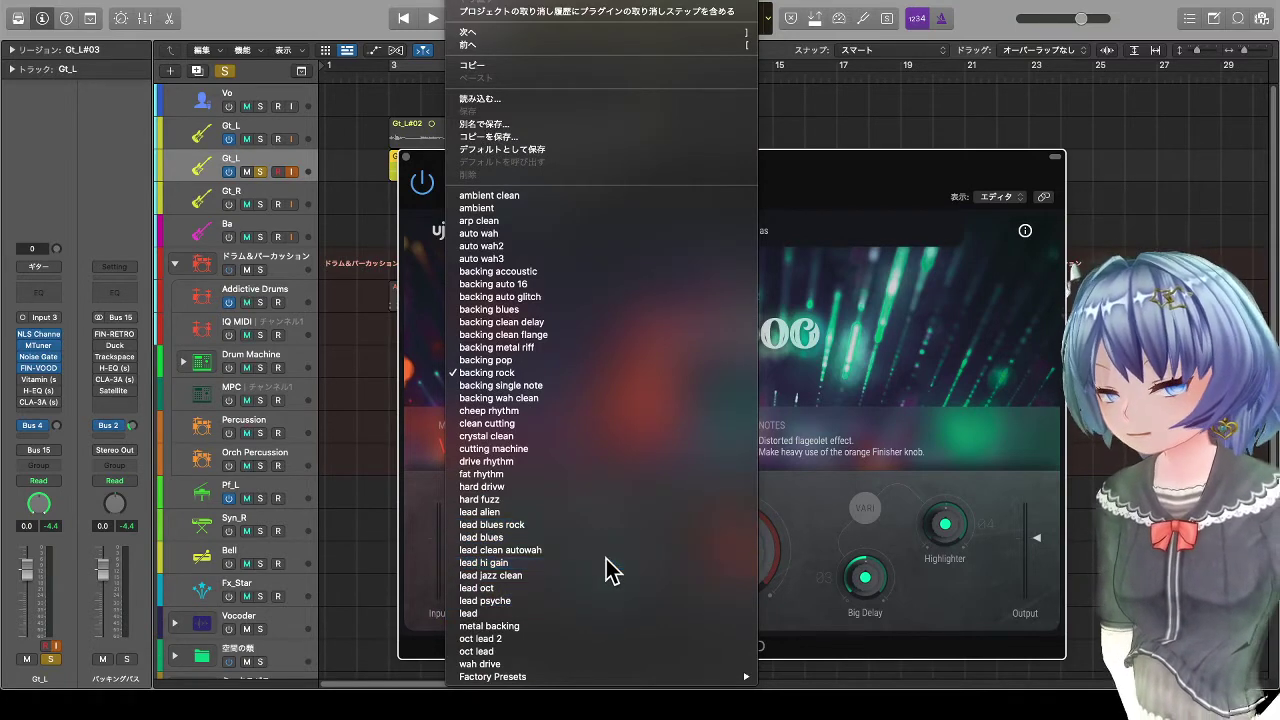
Step: Close the plug-in window and switch the solo from the second Gt_L track to the first Gt_L track
{"action": "left_click", "coordinate": [406, 158]}
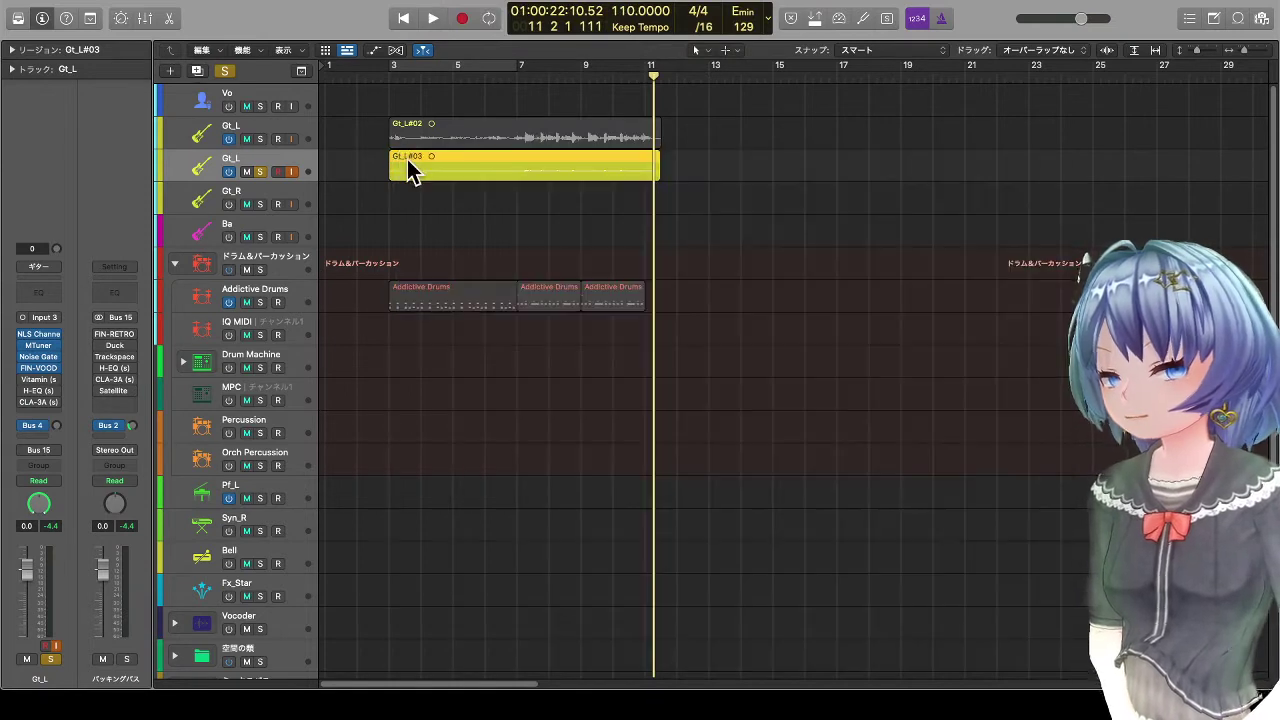
{"action": "left_click", "coordinate": [296, 133]}
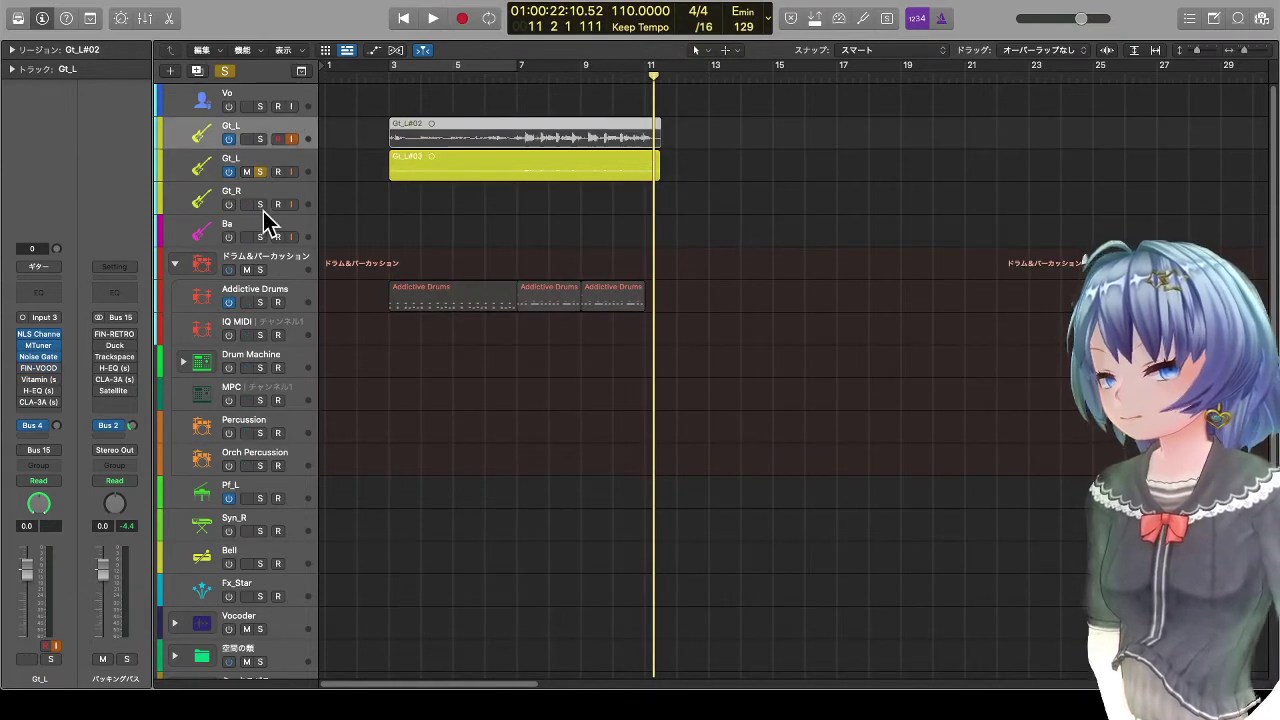
{"action": "left_click", "coordinate": [260, 171]}
{"action": "left_click", "coordinate": [262, 141]}
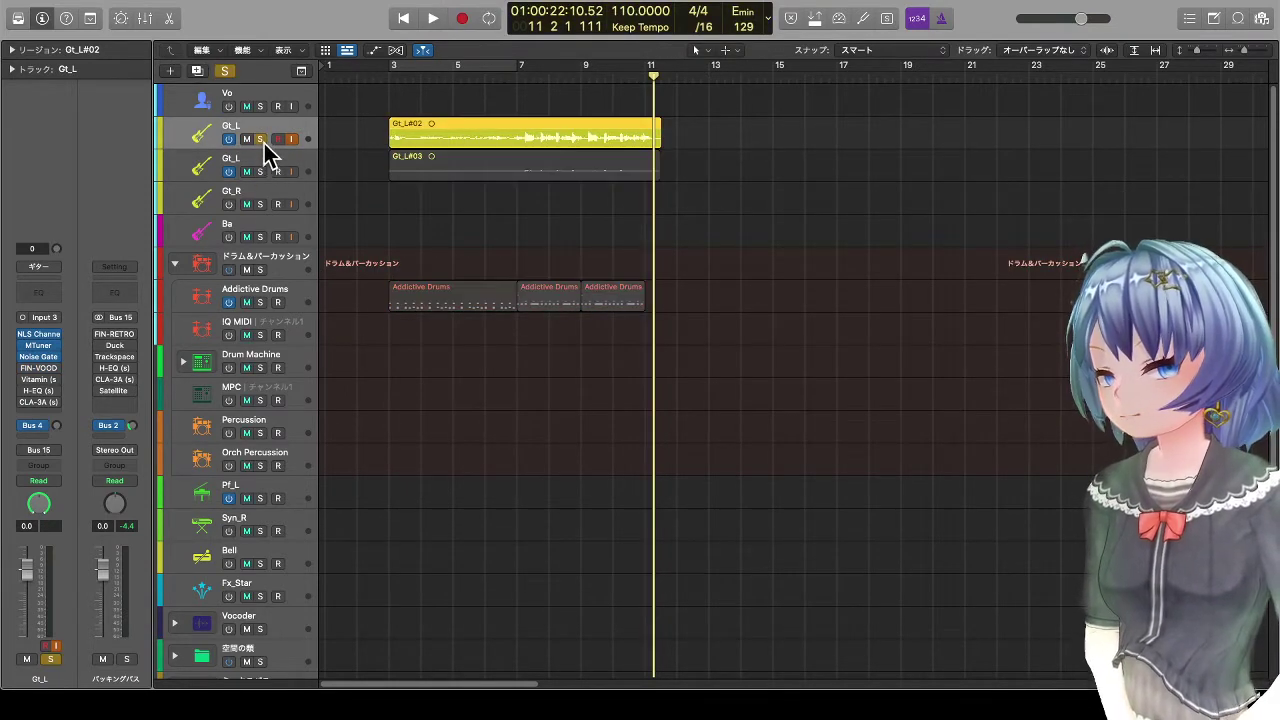
Step: Load the lead hi gain preset in the FIN-VOOD plug-in on the first Gt_L track and close its window
{"action": "mouse_move", "coordinate": [62, 365]}
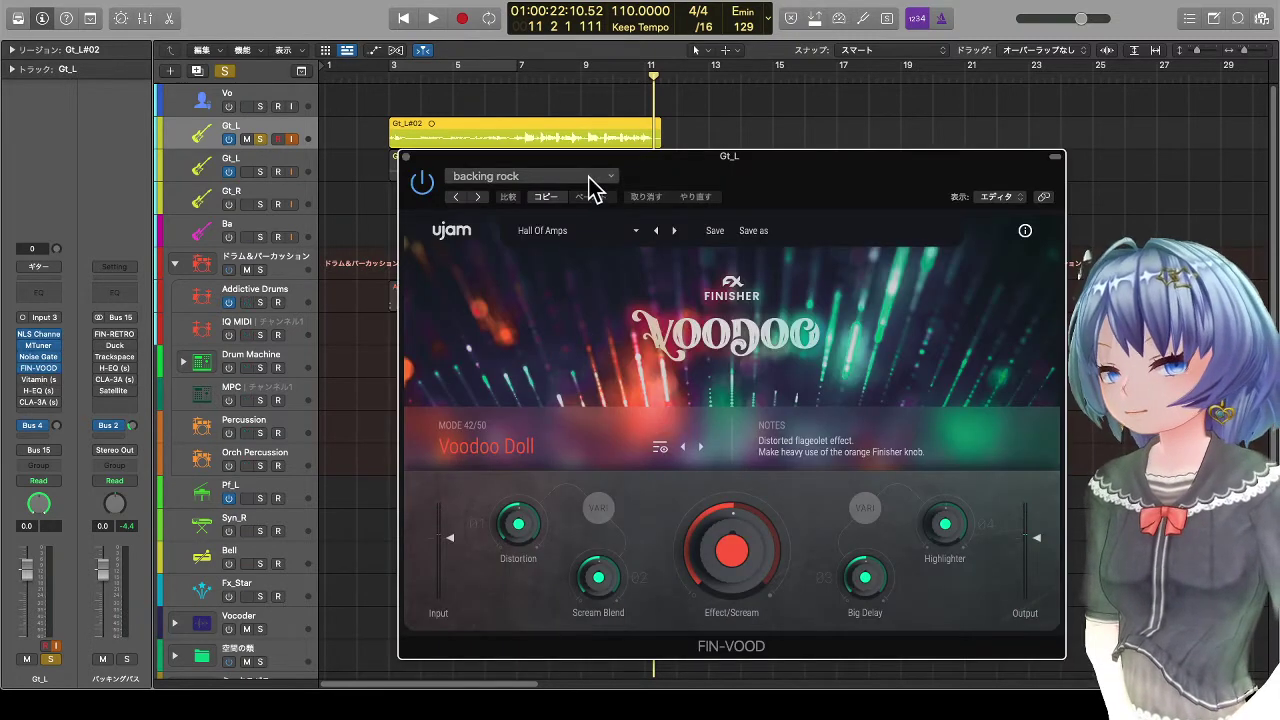
{"action": "left_click", "coordinate": [590, 177]}
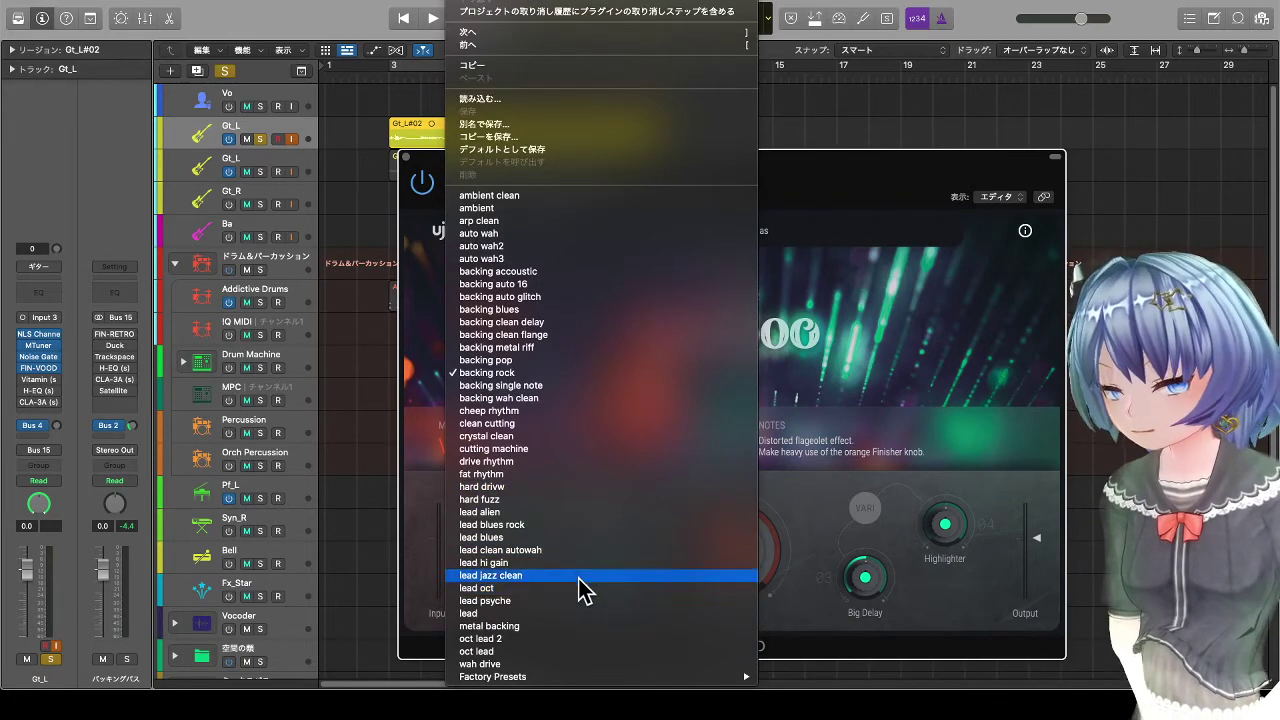
{"action": "left_click", "coordinate": [578, 563]}
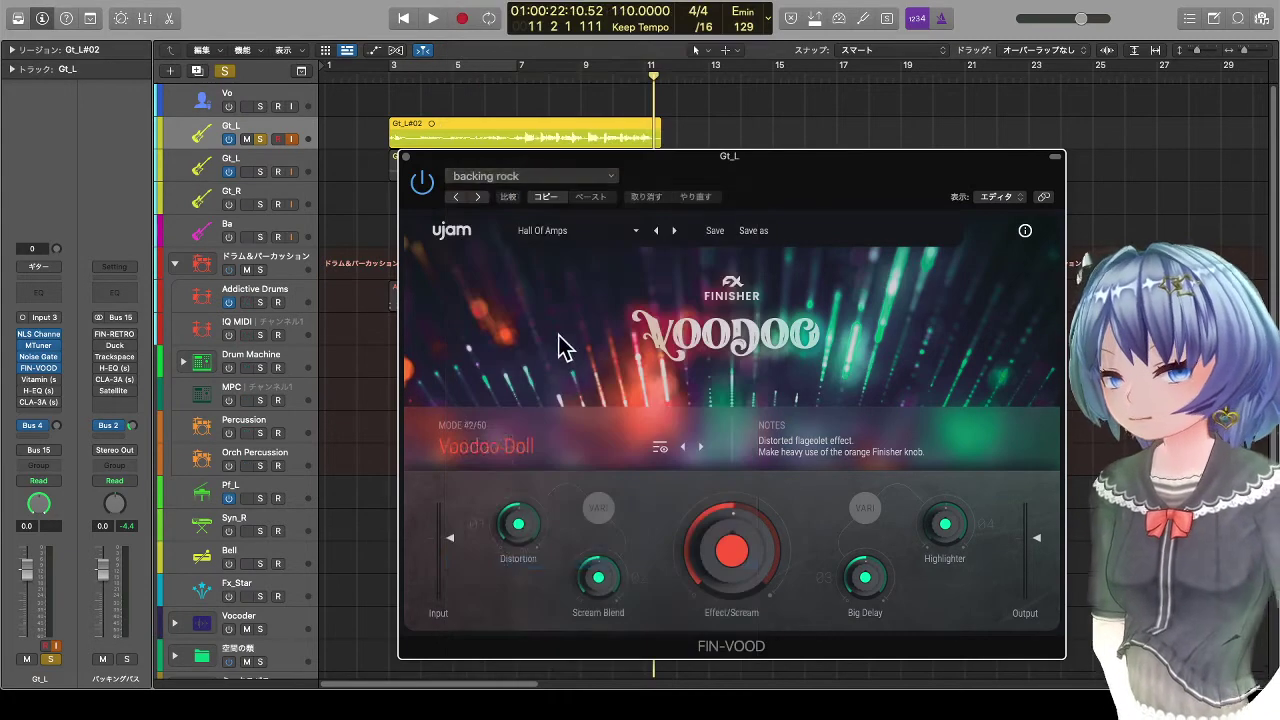
{"action": "left_click", "coordinate": [406, 157]}
Step: Play the first Gt_L take from bar 3 to its end with the Addictive Drums track added to the solo
{"action": "left_click", "coordinate": [389, 76]}
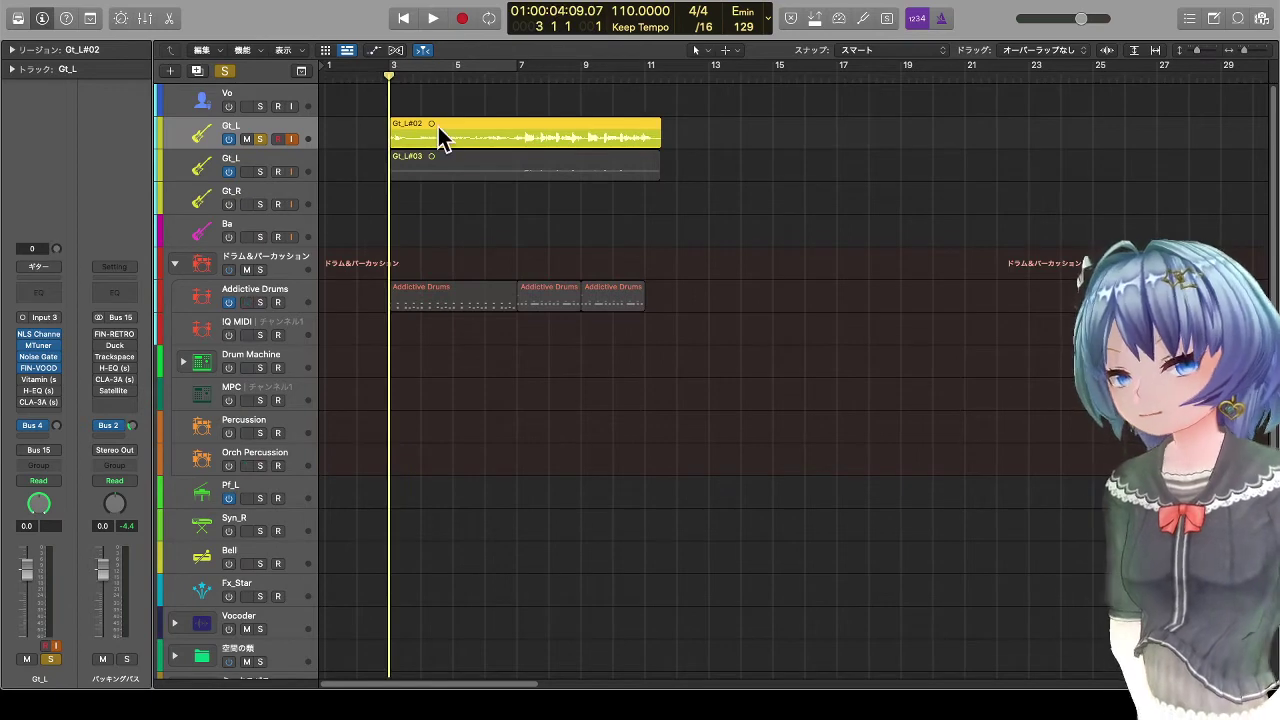
{"action": "key", "text": "space"}
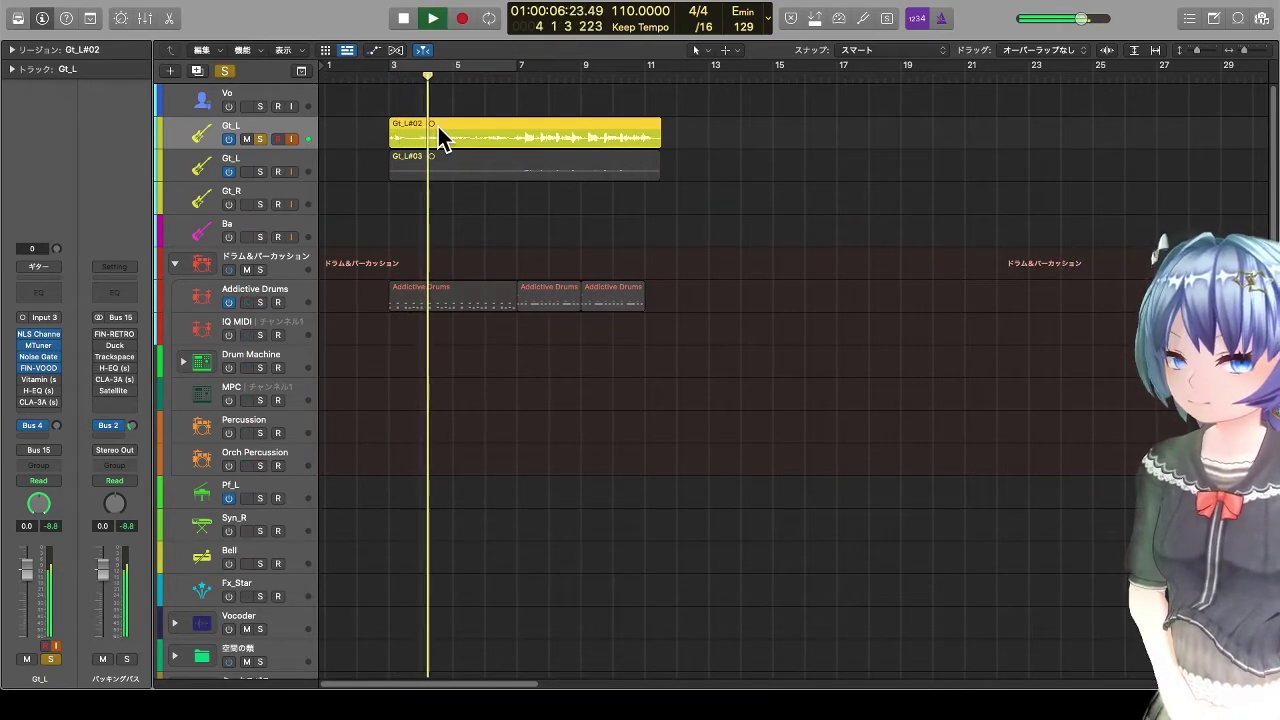
{"action": "left_click", "coordinate": [262, 302]}
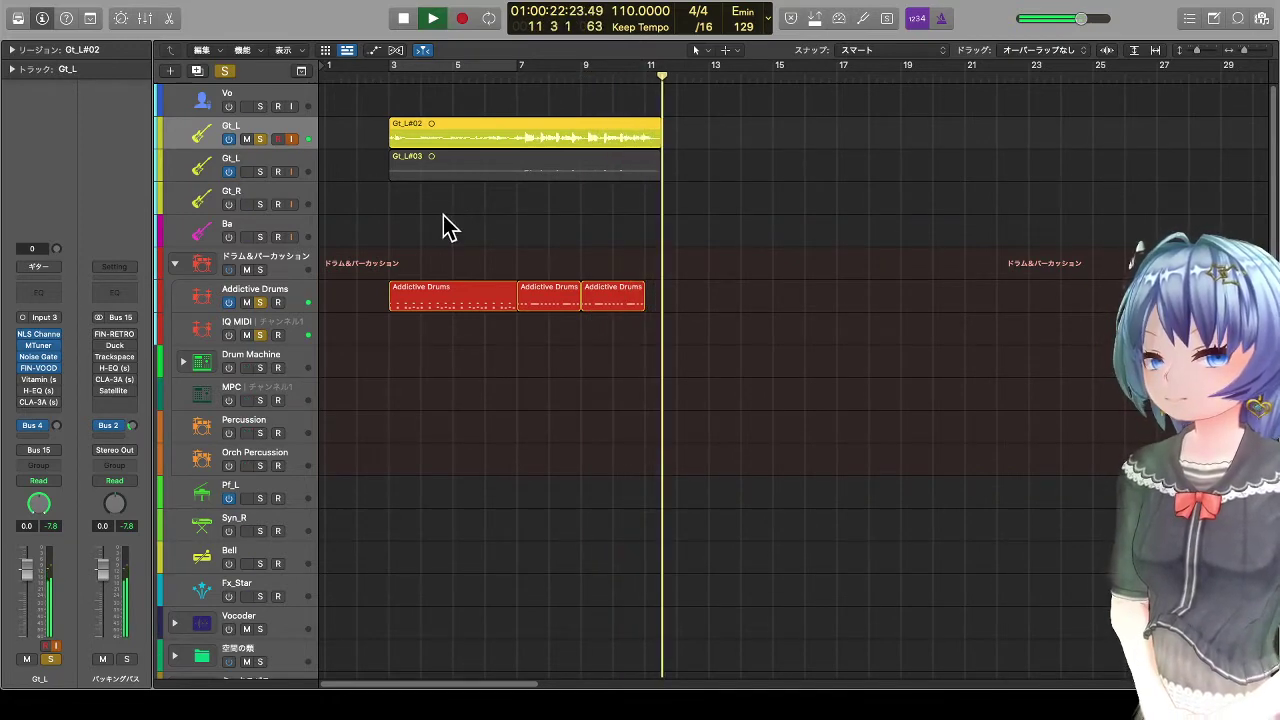
{"action": "key", "text": "space"}
Step: Switch the guitar solo to the second Gt_L track and play its take with the drums from bar 3 to its end
{"action": "left_click", "coordinate": [259, 171]}
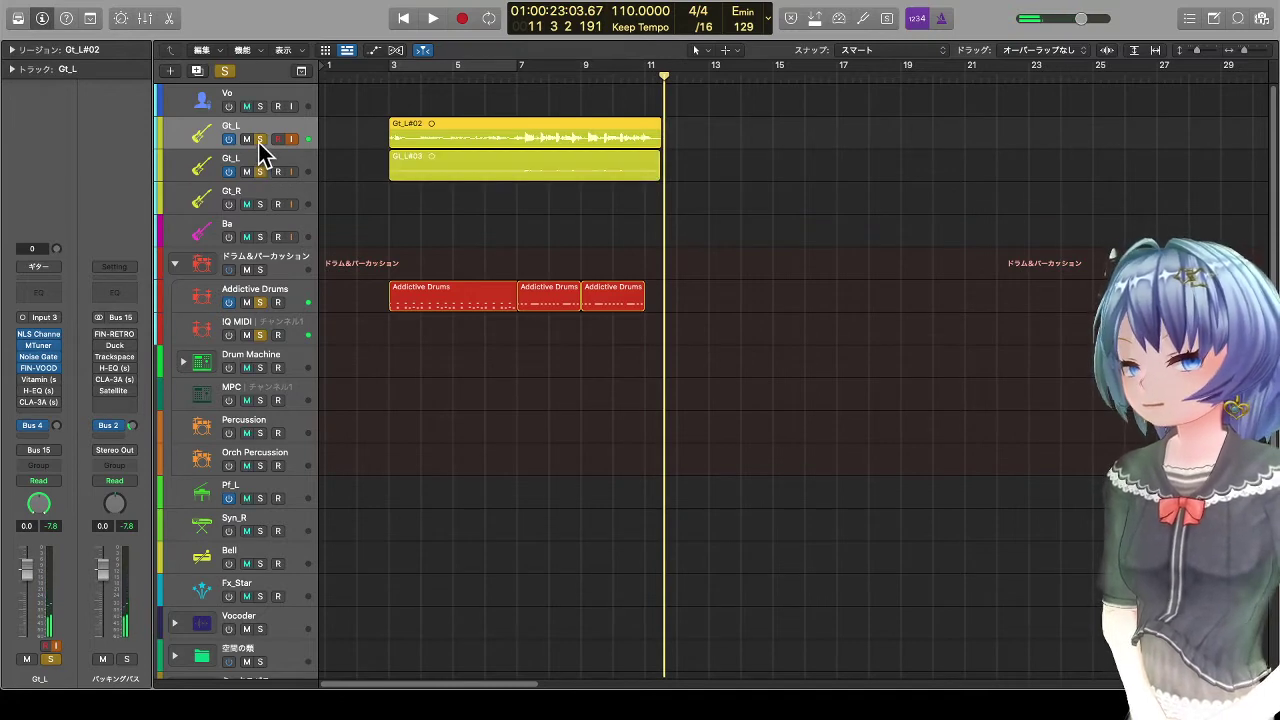
{"action": "left_click", "coordinate": [259, 139]}
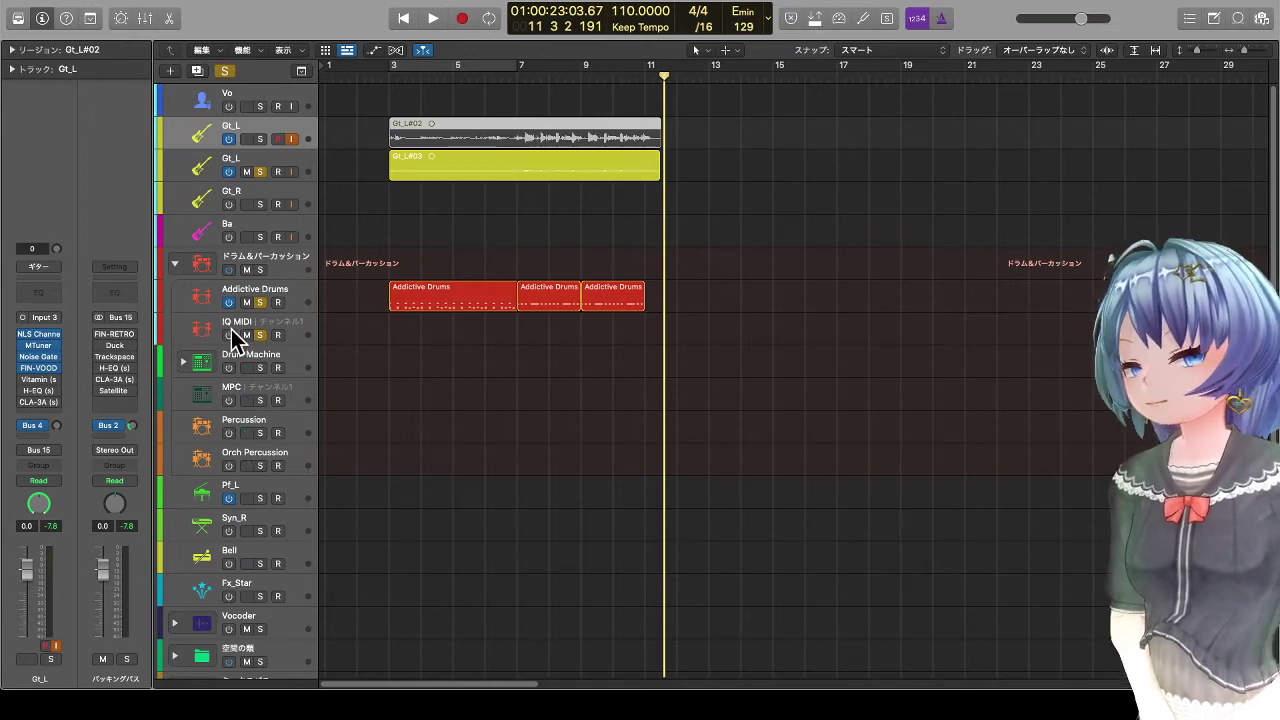
{"action": "key", "text": "shift+space"}
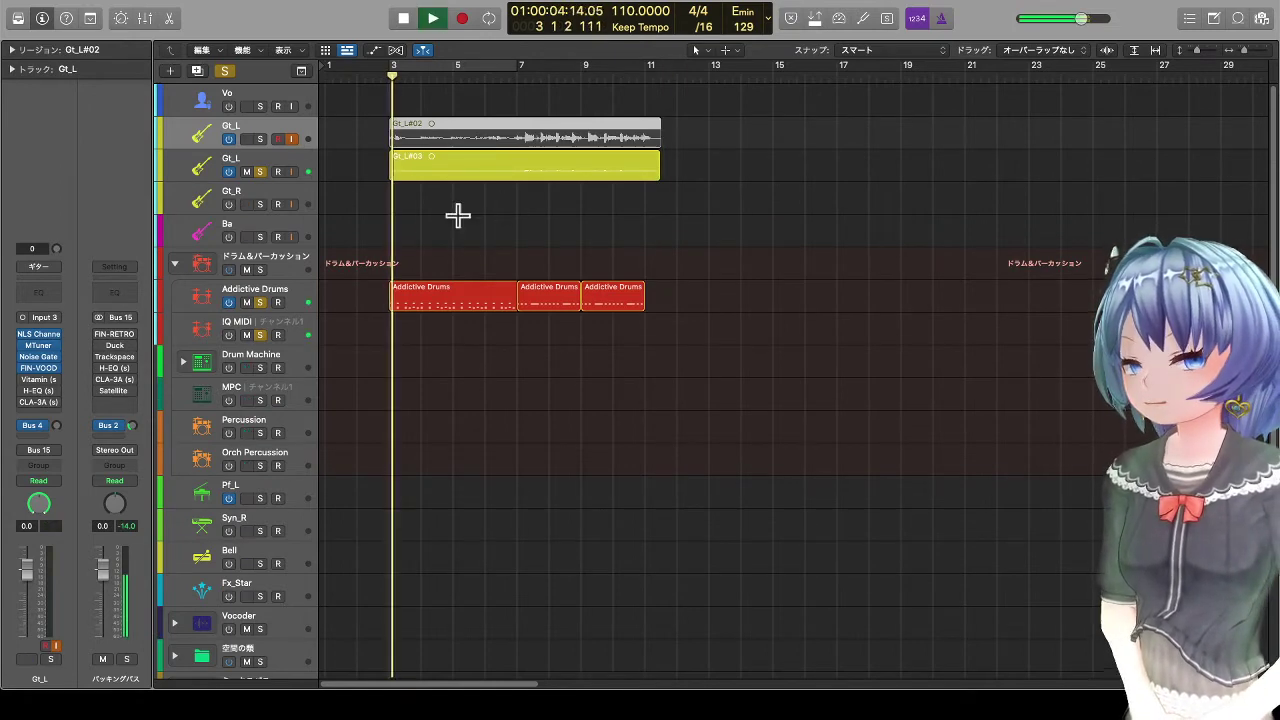
{"action": "mouse_move", "coordinate": [51, 371]}
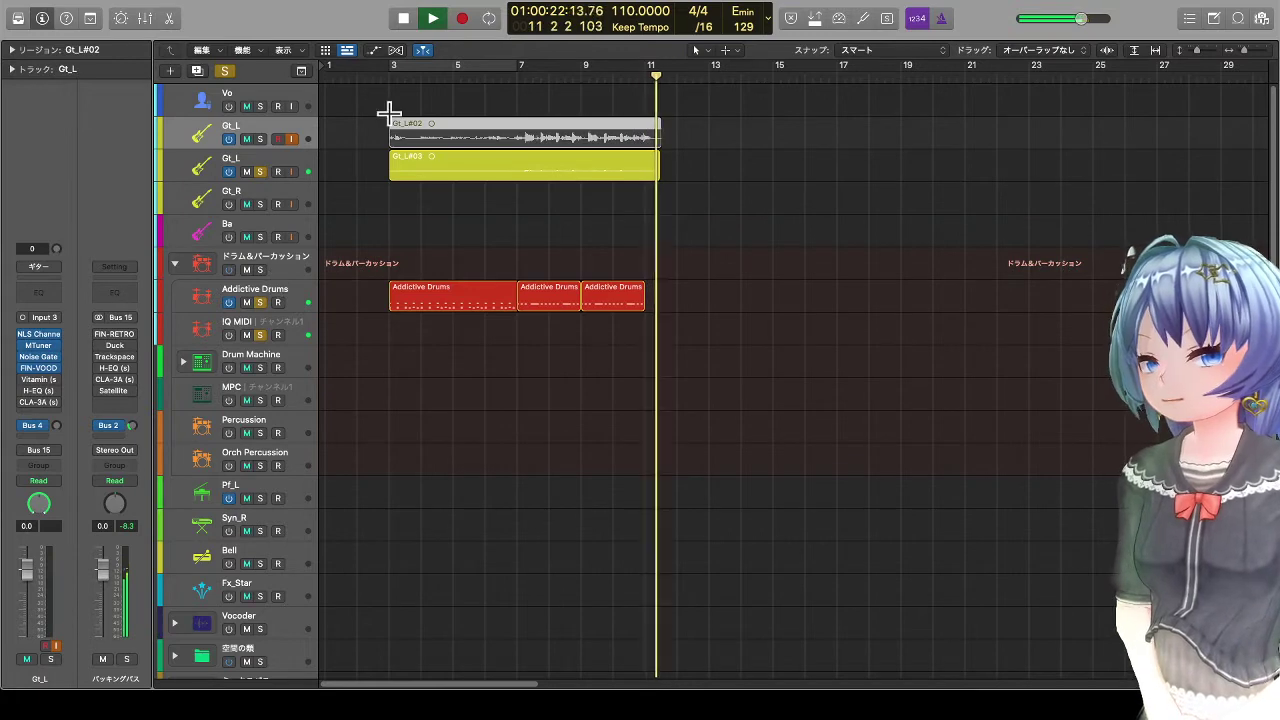
{"action": "key", "text": "space"}
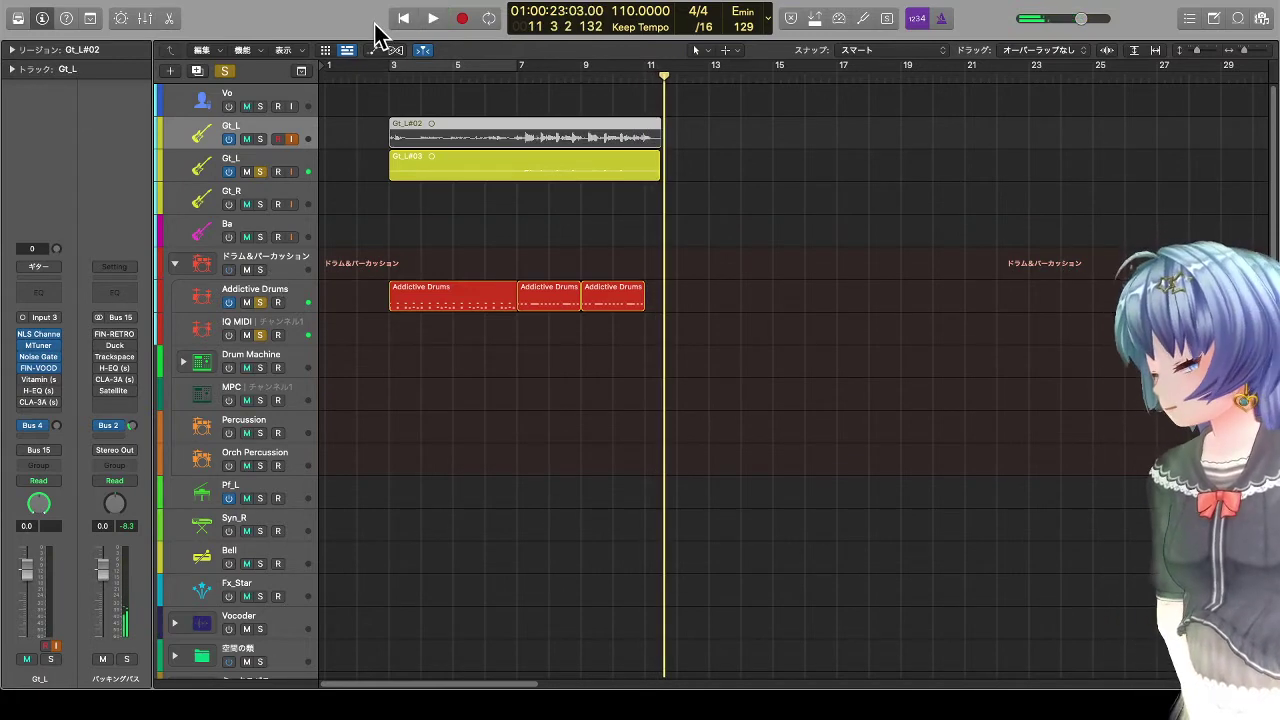